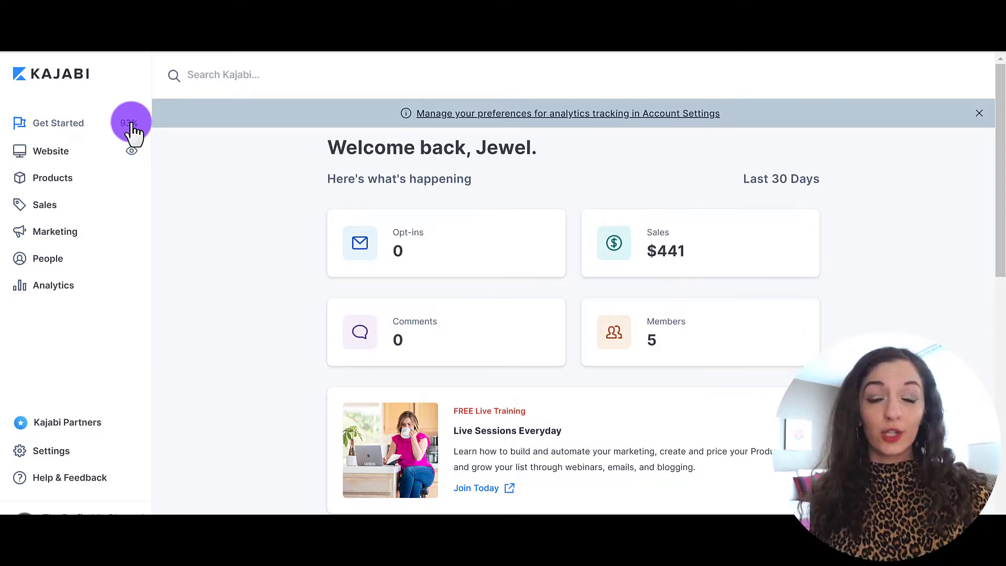
# - Open the getting started checklist, scroll through it, then close it
pyautogui.click(63, 125)
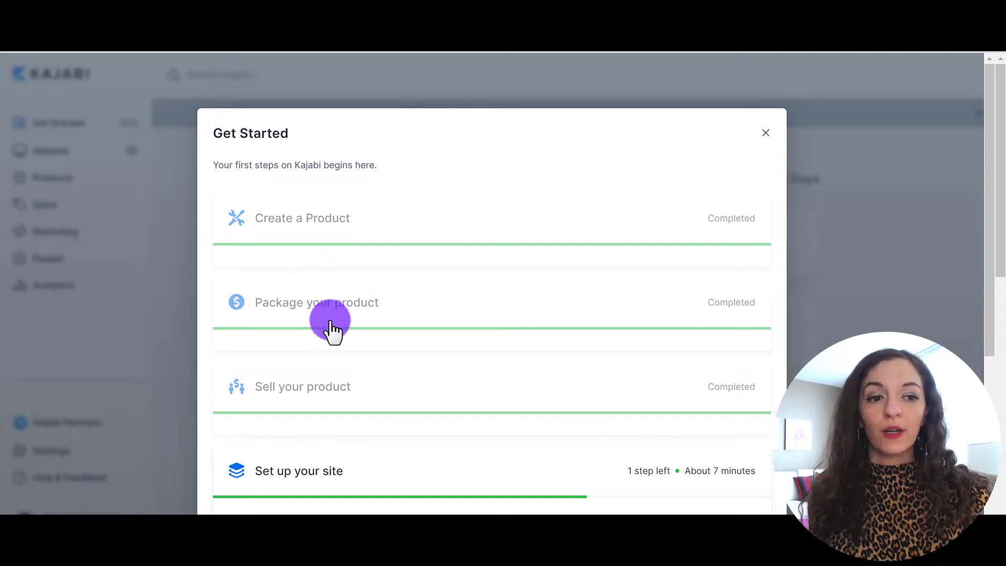
pyautogui.scroll(-3, 339, 338)
pyautogui.scroll(-2, 342, 346)
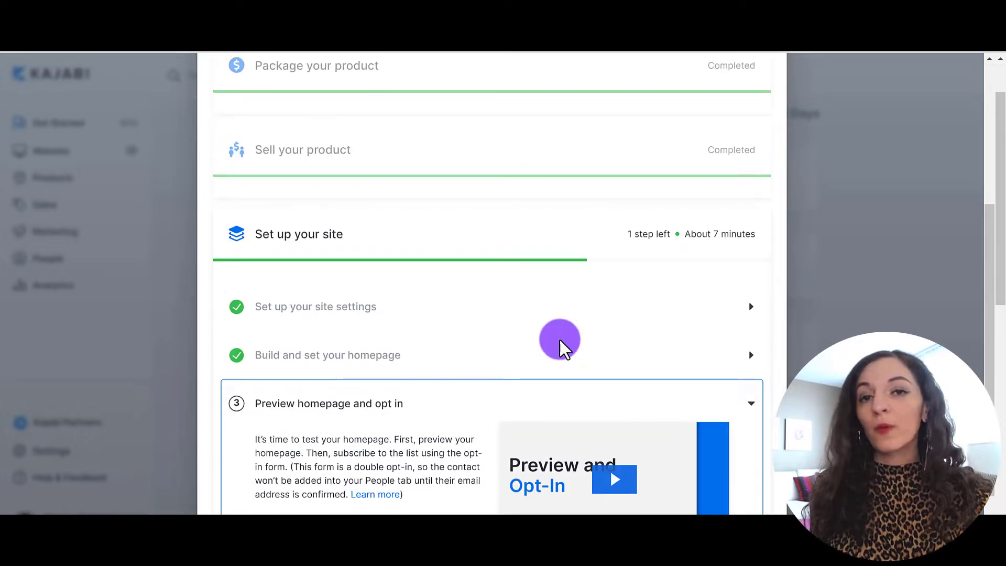
pyautogui.scroll(5, 560, 341)
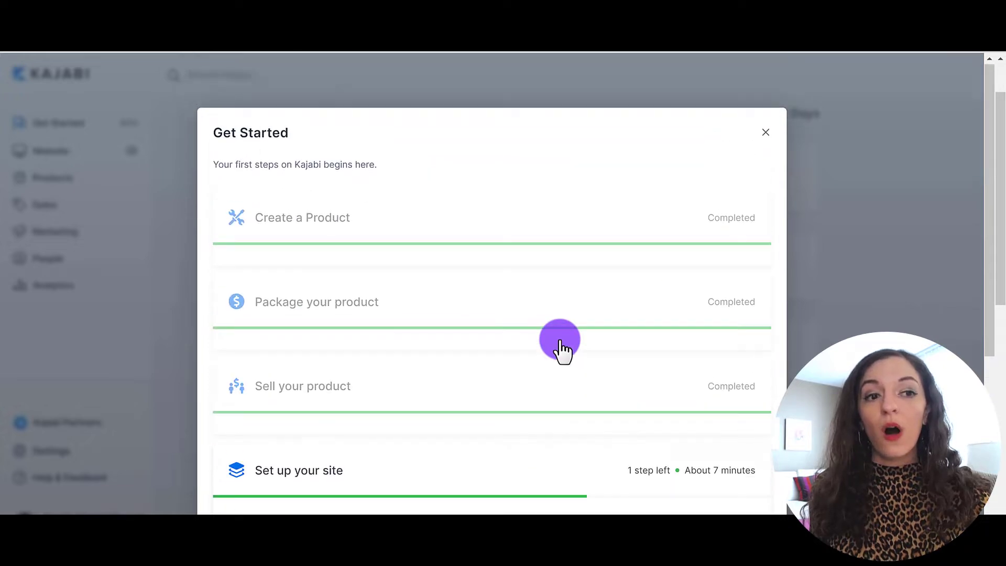
pyautogui.click(765, 135)
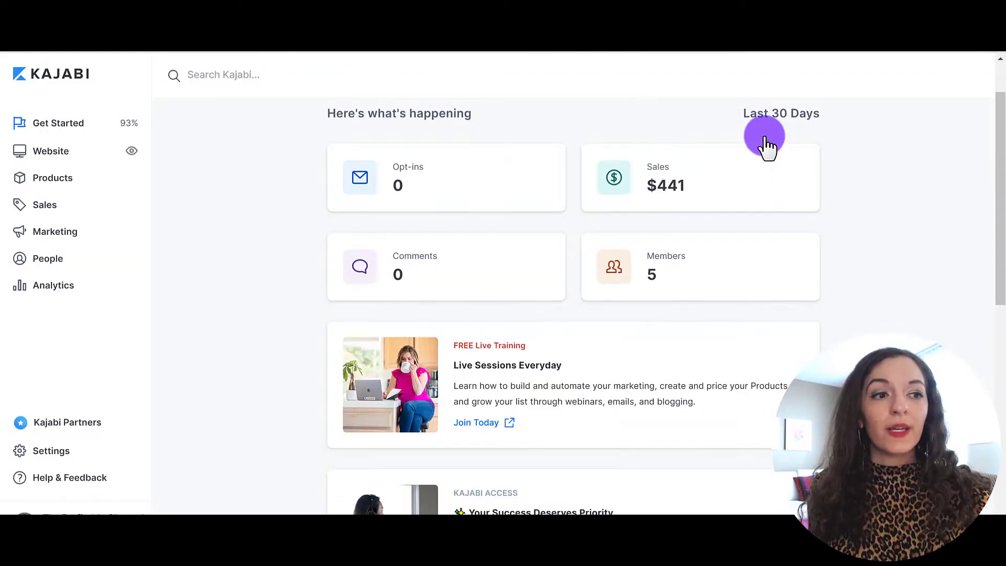
# - Review the live Encore 1.0.1 theme and the Saved Themes on the Website Design page
pyautogui.click(61, 161)
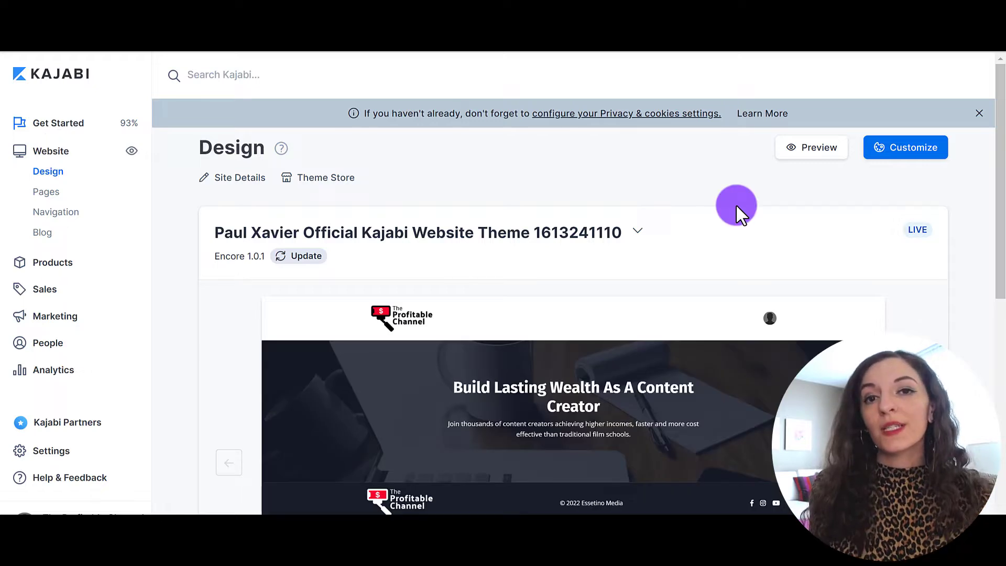
pyautogui.scroll(-10, 737, 208)
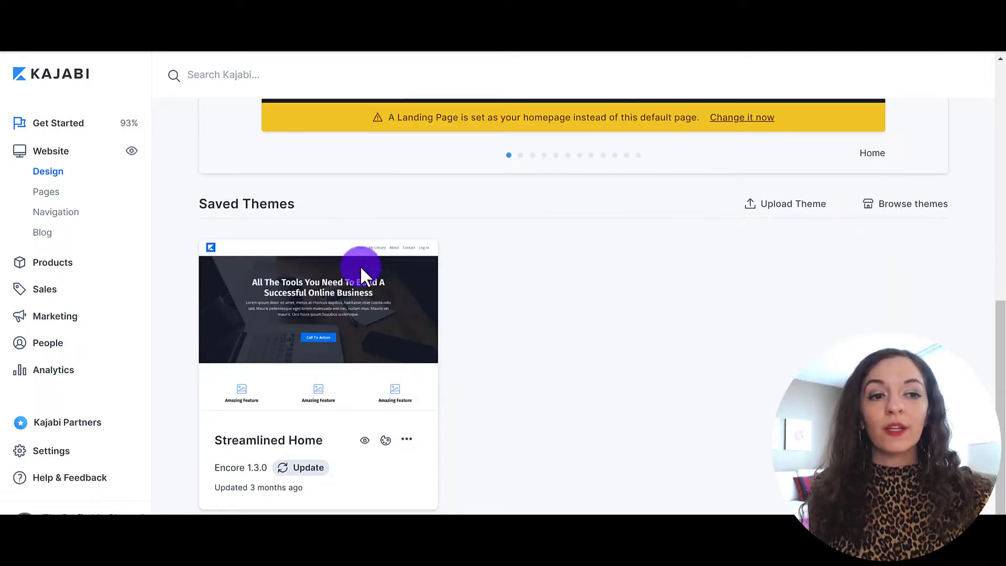
pyautogui.moveTo(268, 351)
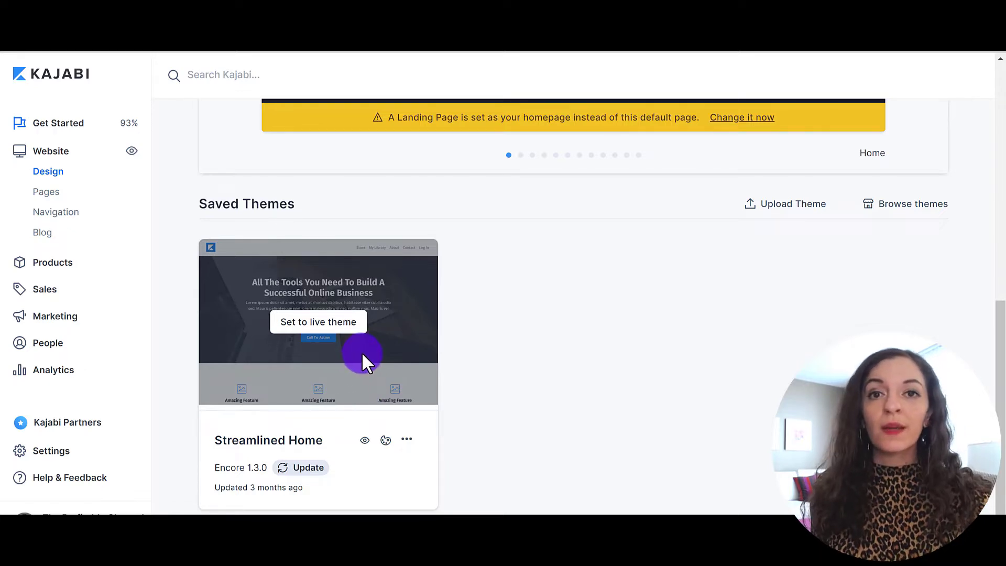
pyautogui.scroll(9, 607, 322)
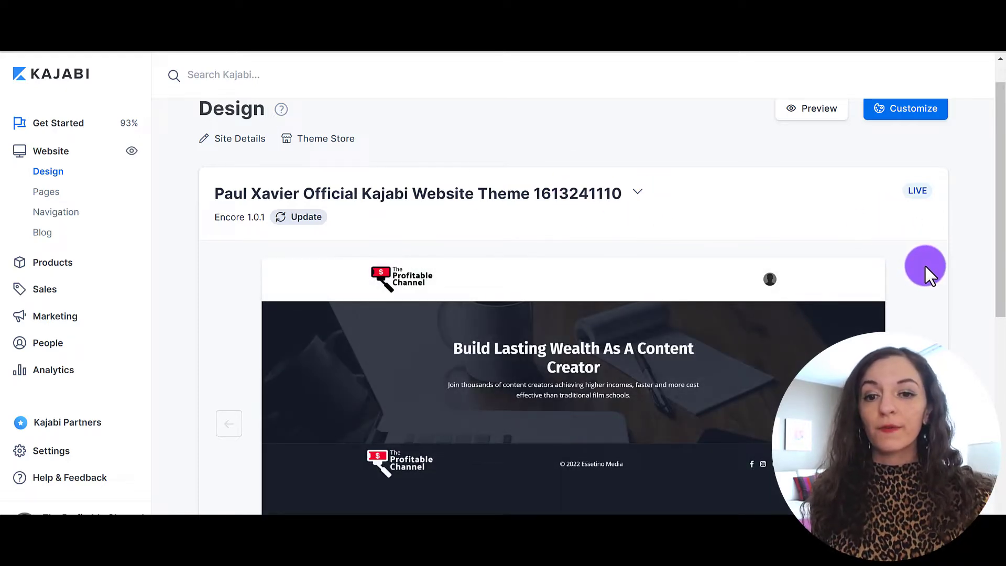
pyautogui.scroll(-6, 950, 291)
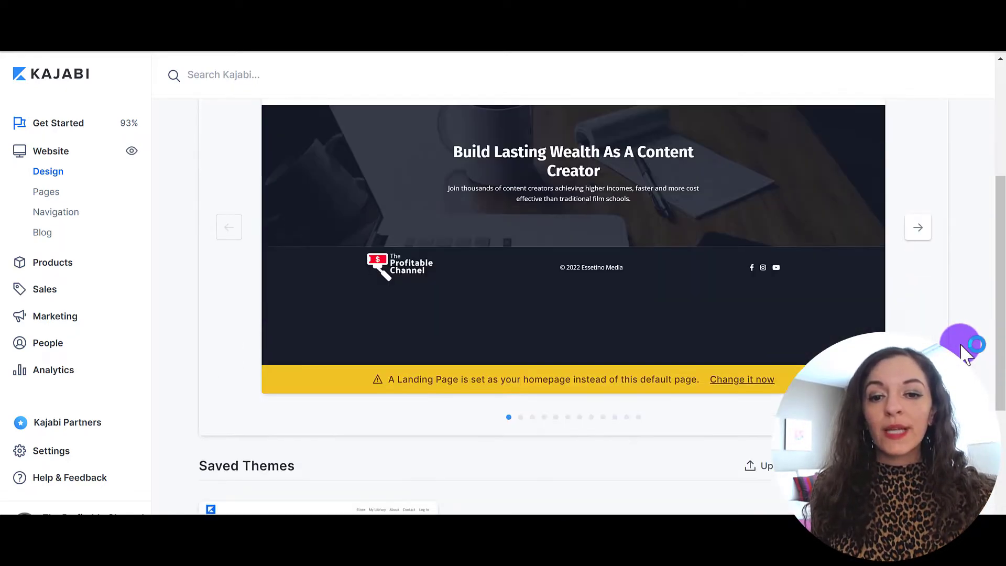
pyautogui.scroll(-1, 963, 350)
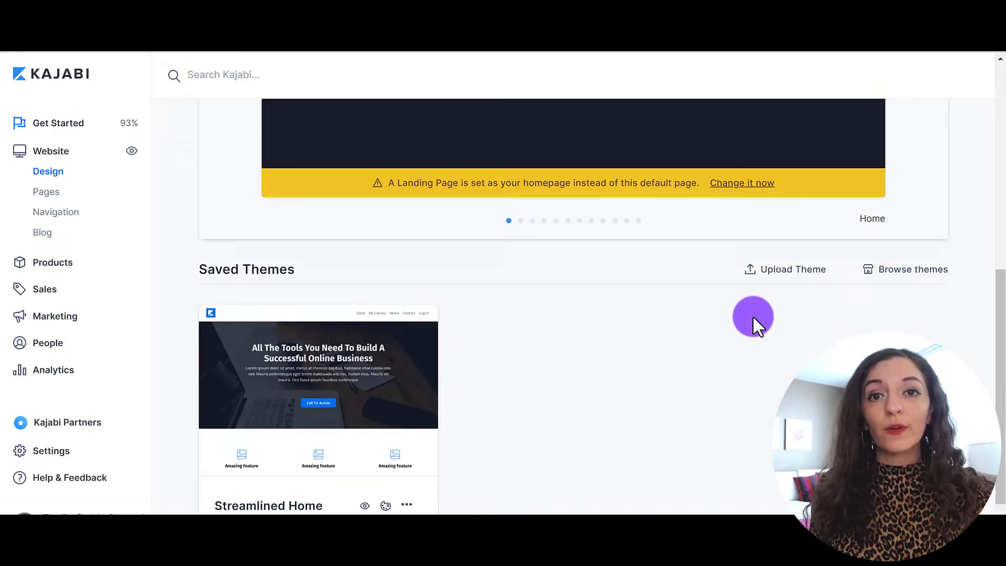
pyautogui.scroll(10, 734, 307)
pyautogui.moveTo(759, 368)
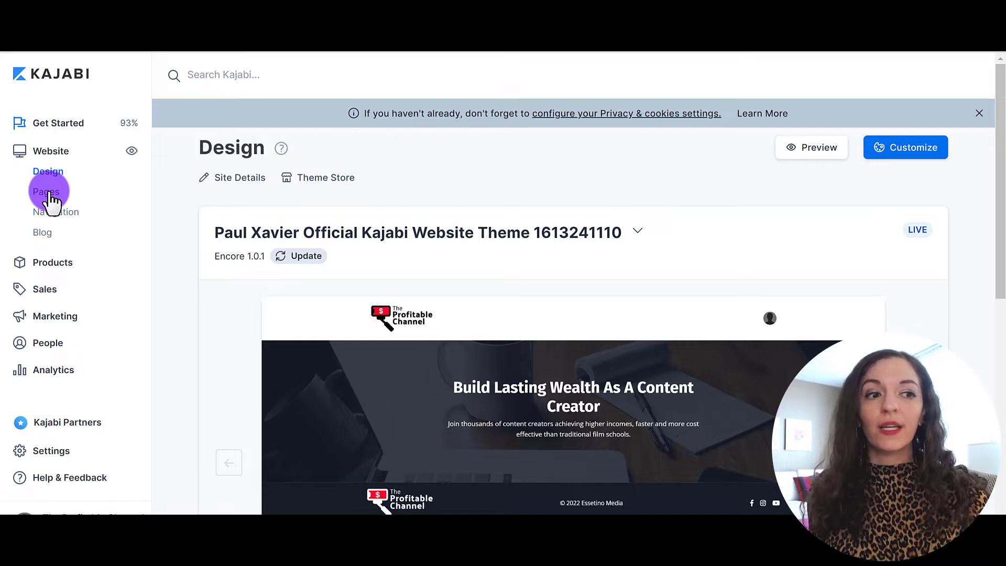
pyautogui.click(47, 192)
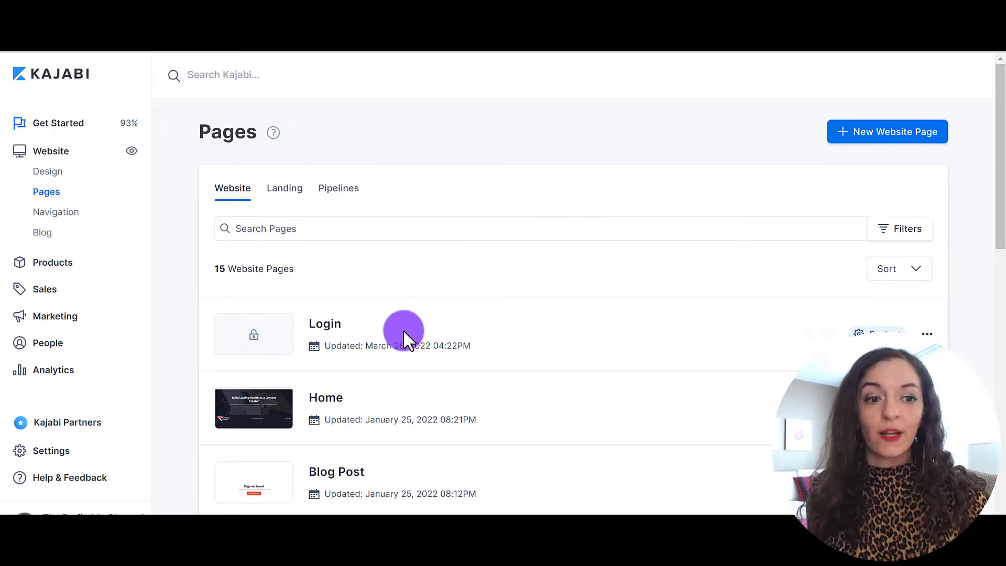
pyautogui.scroll(-3, 410, 320)
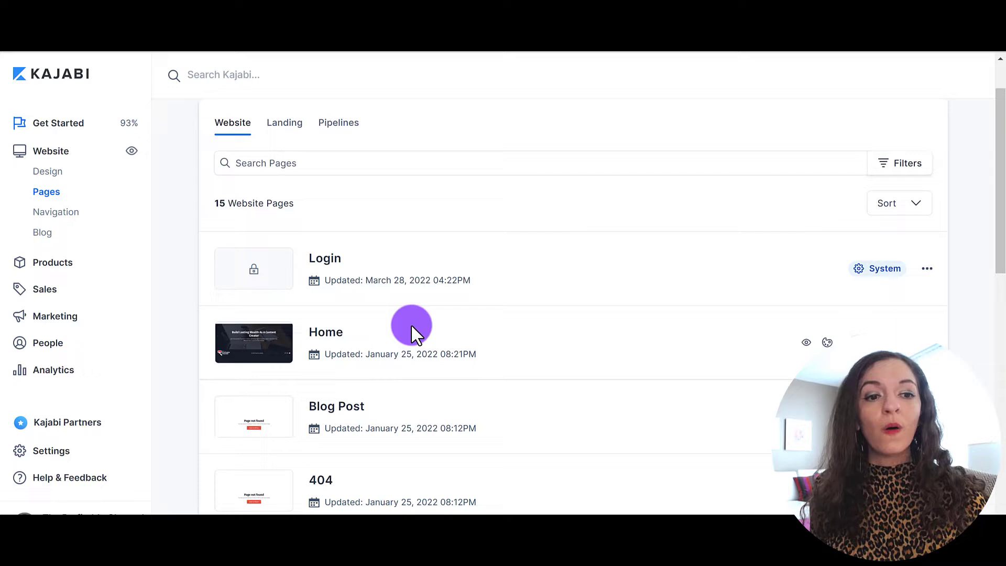
pyautogui.scroll(-1, 416, 344)
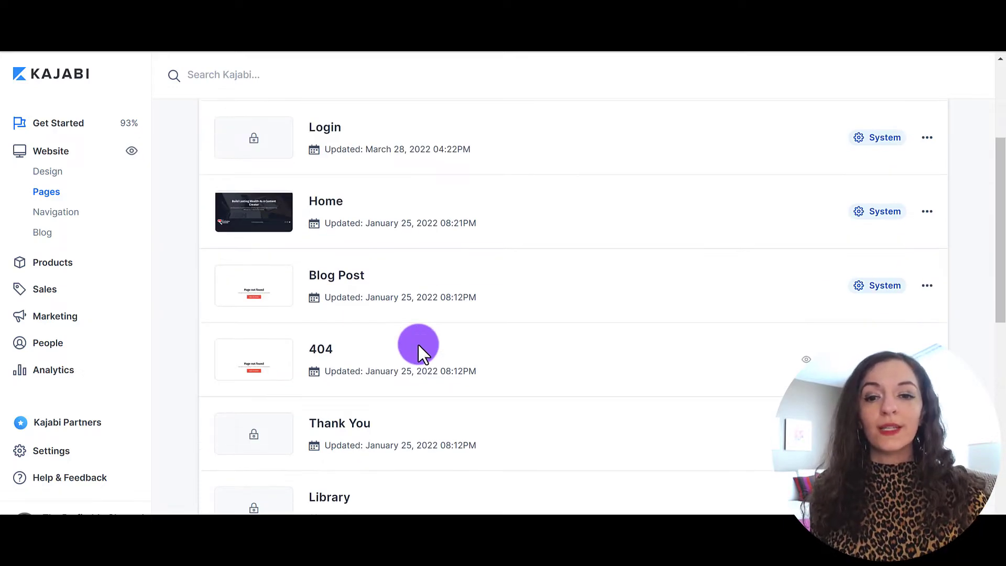
pyautogui.scroll(3, 587, 350)
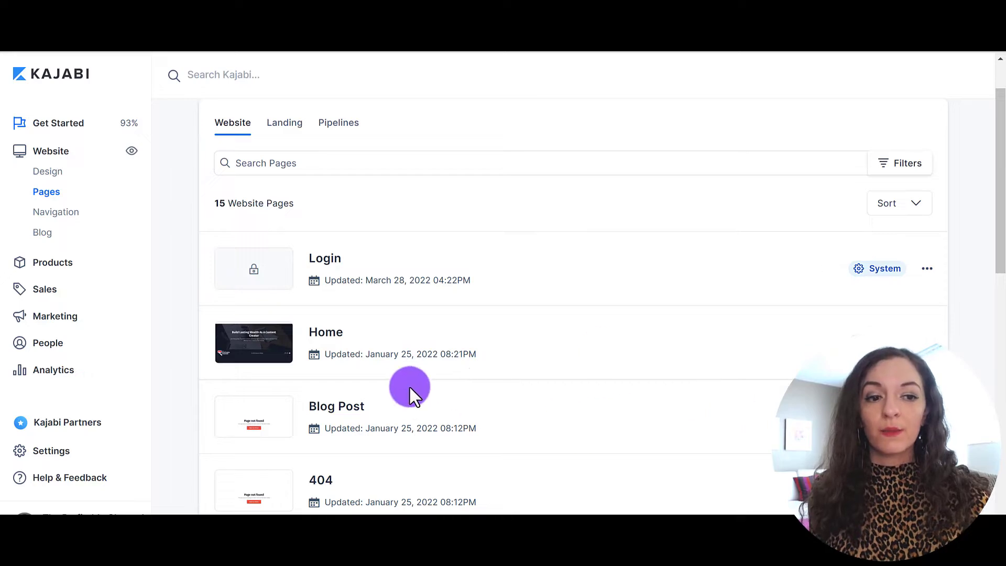
pyautogui.scroll(2, 290, 205)
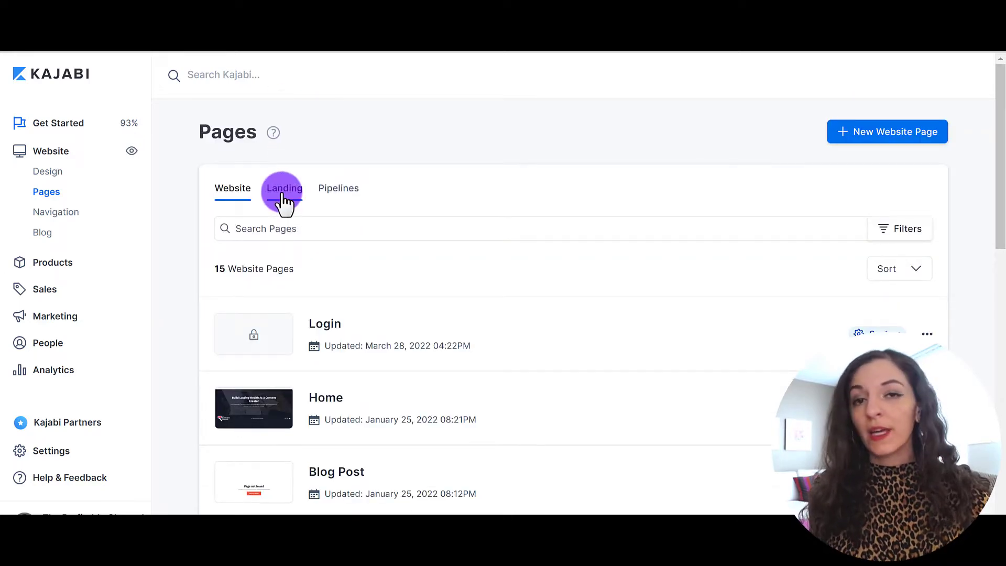
# - Switch the Pages list to show the landing pages
pyautogui.click(283, 195)
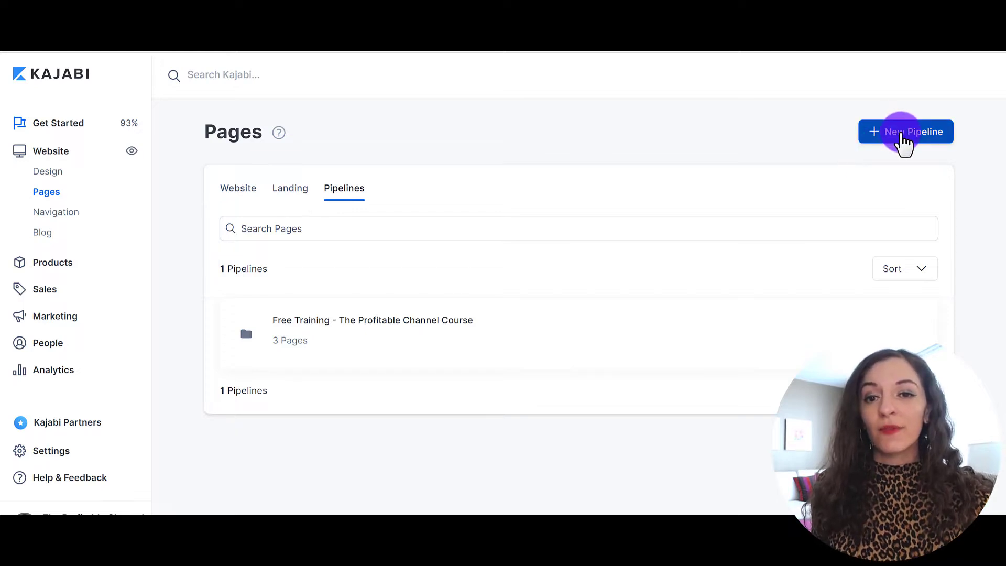
pyautogui.click(904, 138)
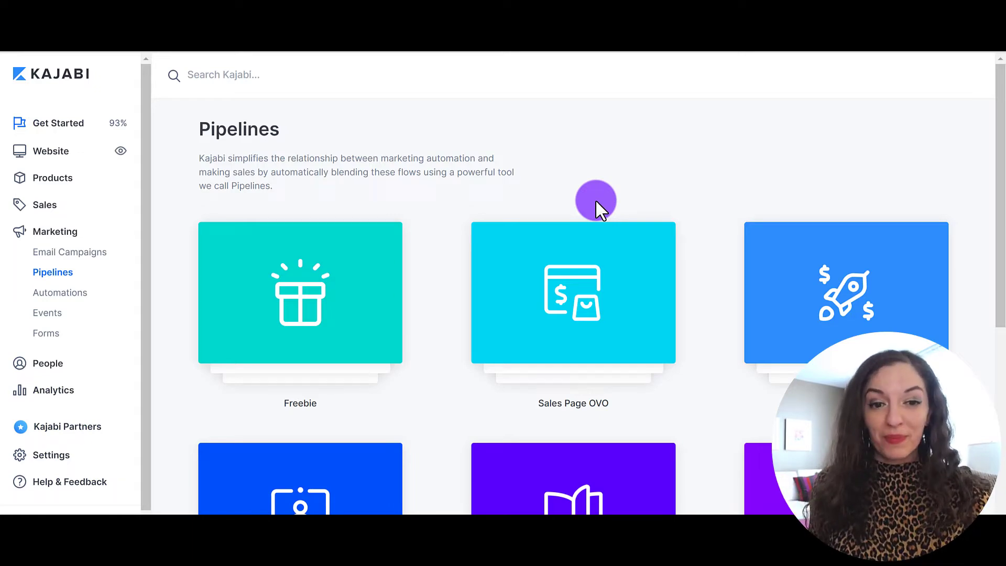
pyautogui.scroll(-1, 587, 207)
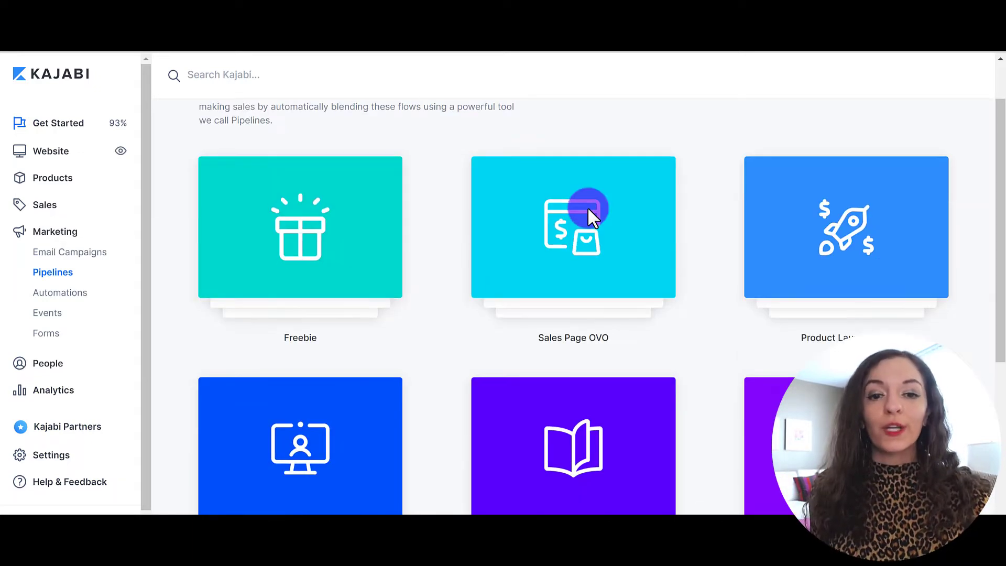
pyautogui.scroll(-1, 847, 196)
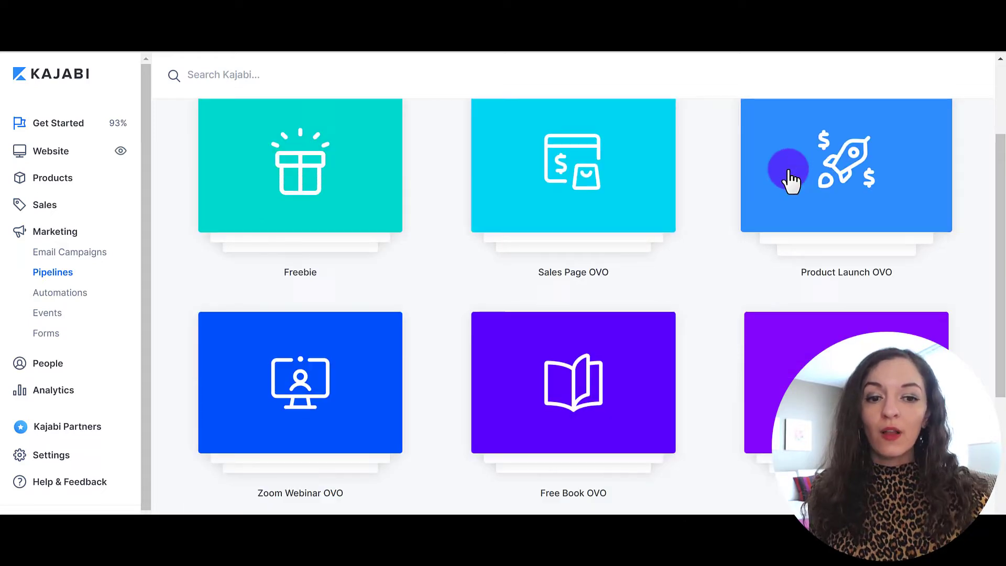
pyautogui.scroll(-1, 341, 367)
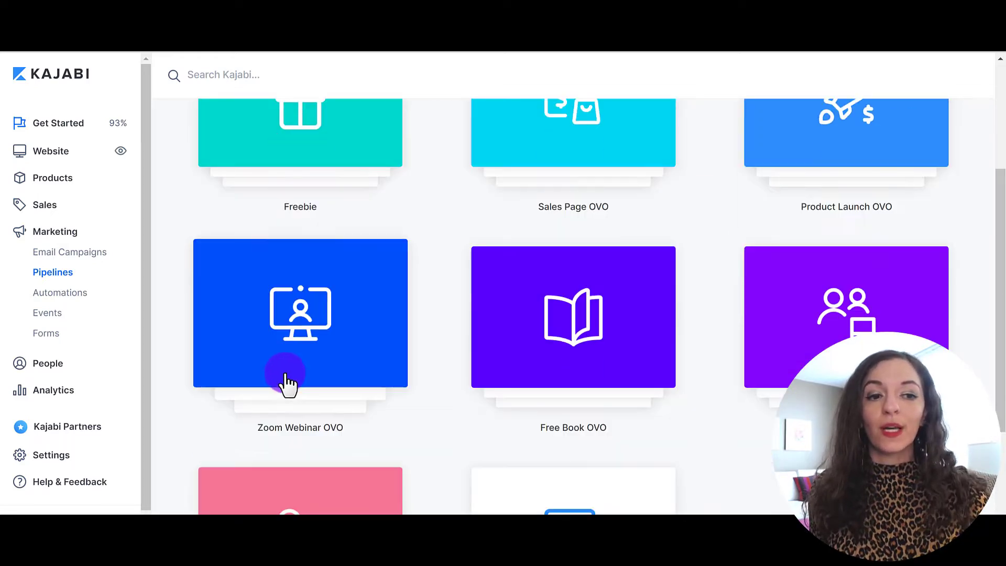
pyautogui.click(325, 313)
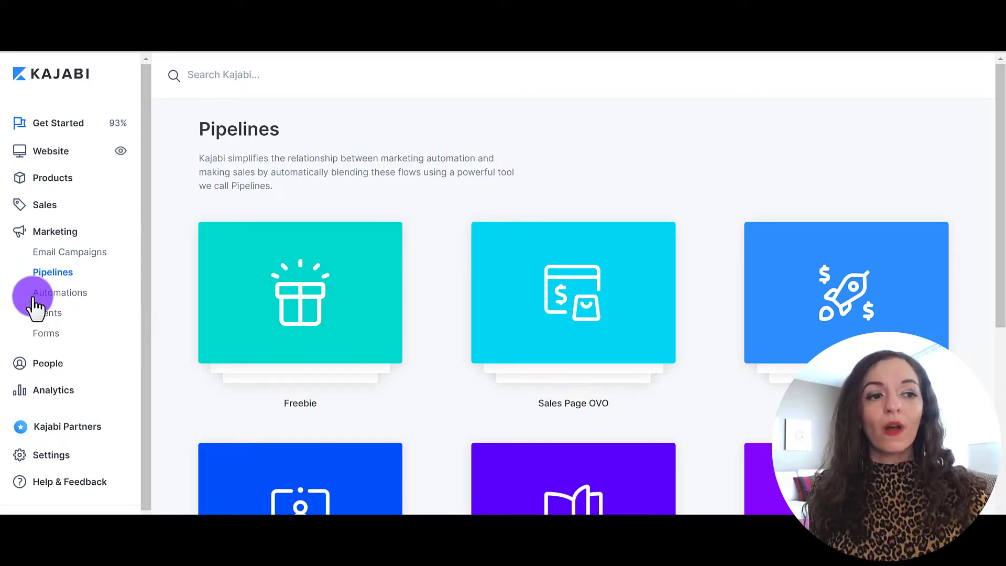
# - Look through the website's Design and Navigation menus, then go to the Blog
pyautogui.click(55, 152)
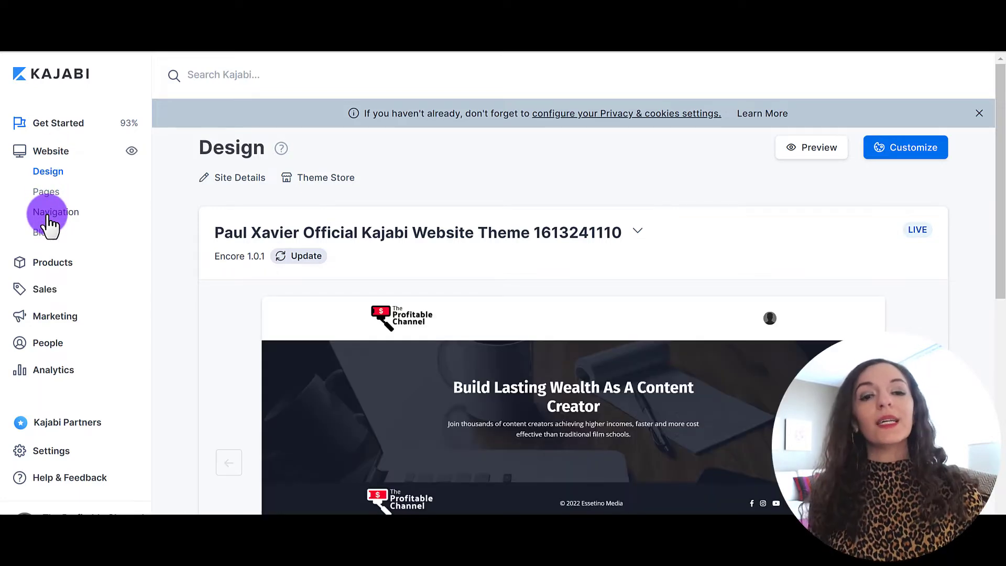
pyautogui.click(48, 213)
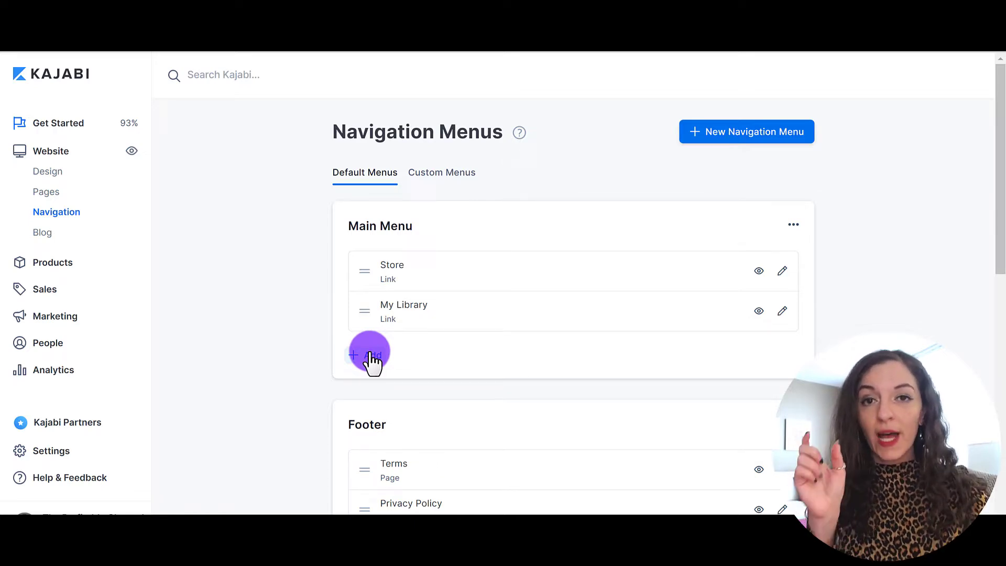
pyautogui.scroll(-3, 370, 359)
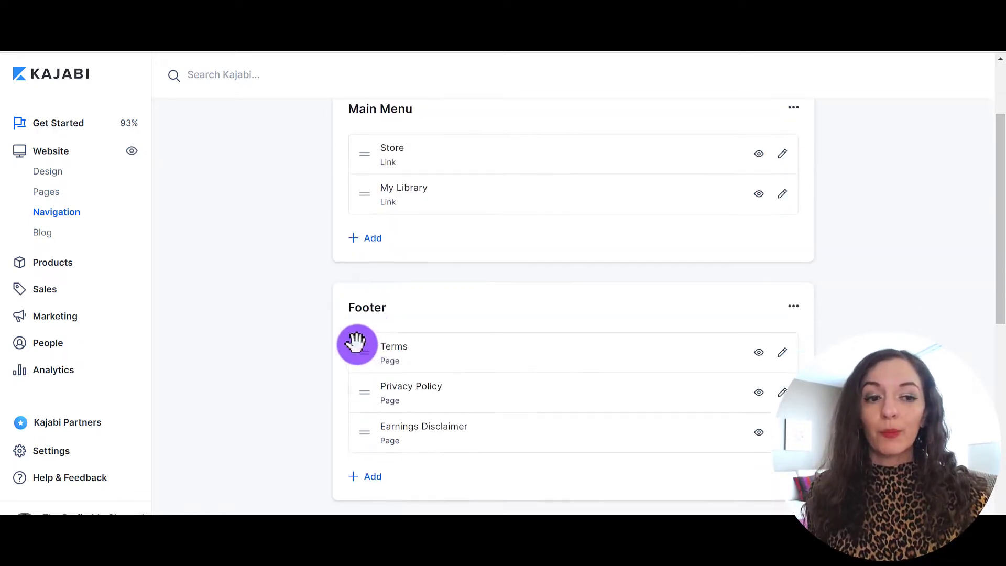
pyautogui.scroll(-6, 382, 382)
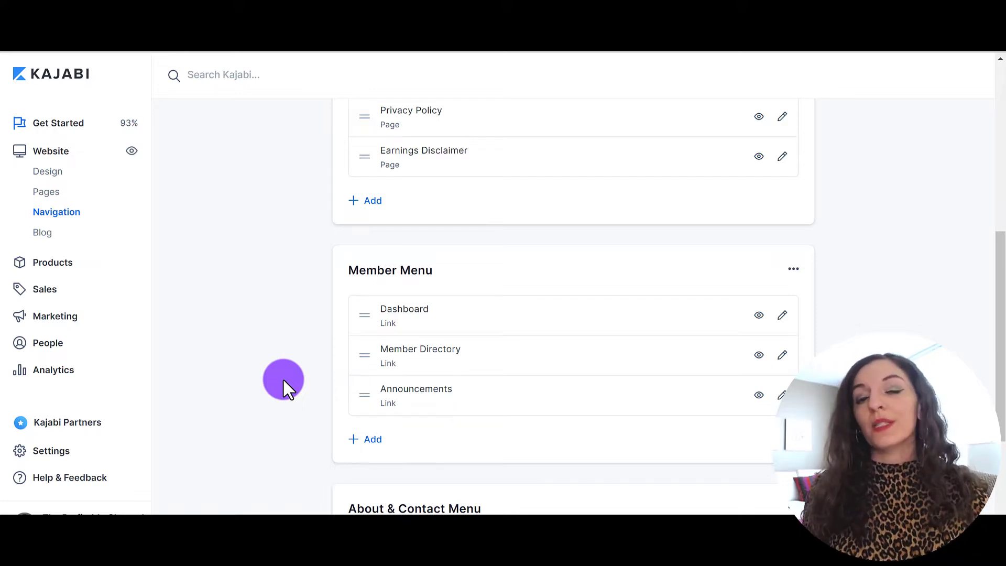
pyautogui.scroll(4, 303, 309)
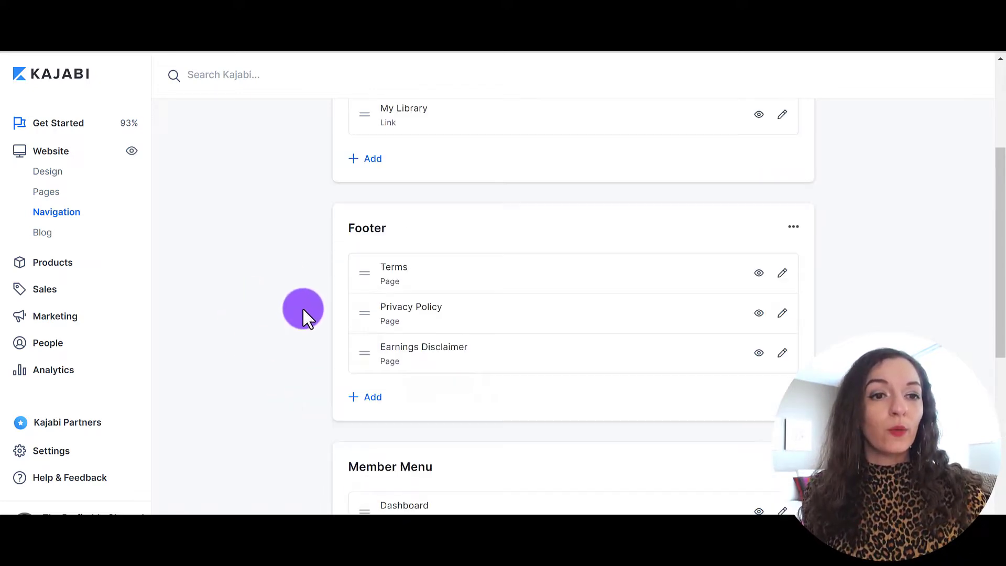
pyautogui.scroll(4, 303, 307)
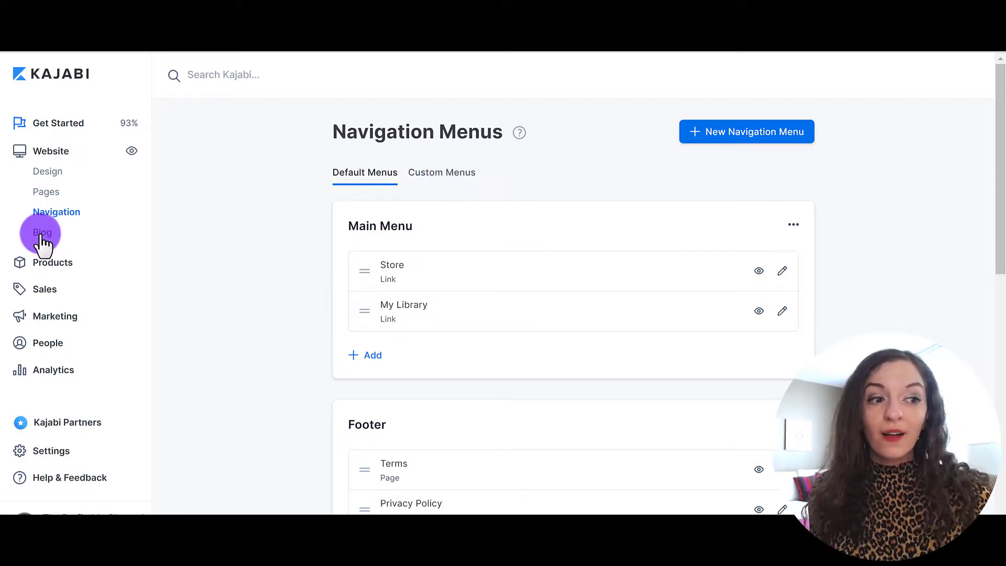
pyautogui.click(150, 233)
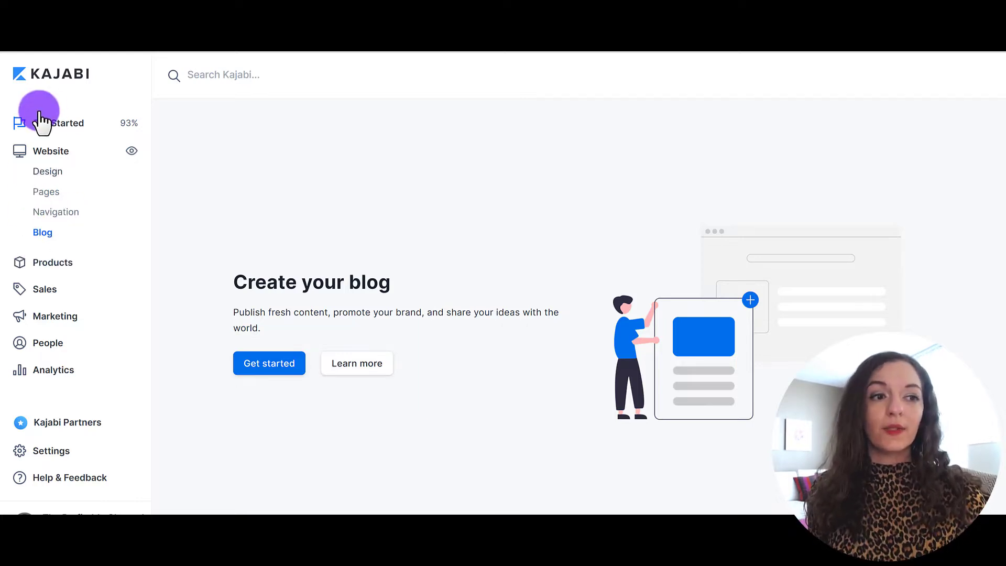
# - View all products and the New Product blueprints, then go to Podcasts
pyautogui.click(55, 263)
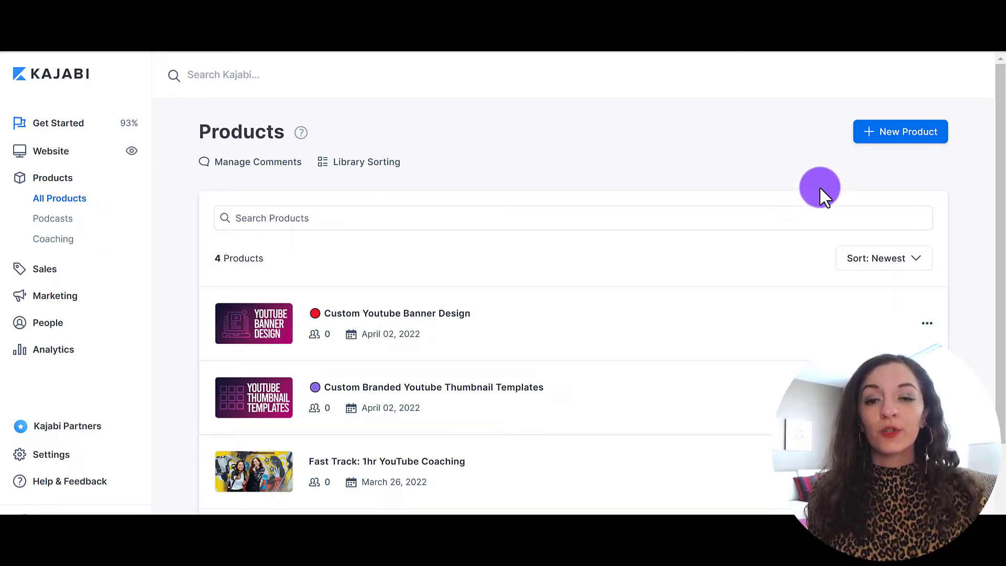
pyautogui.click(888, 137)
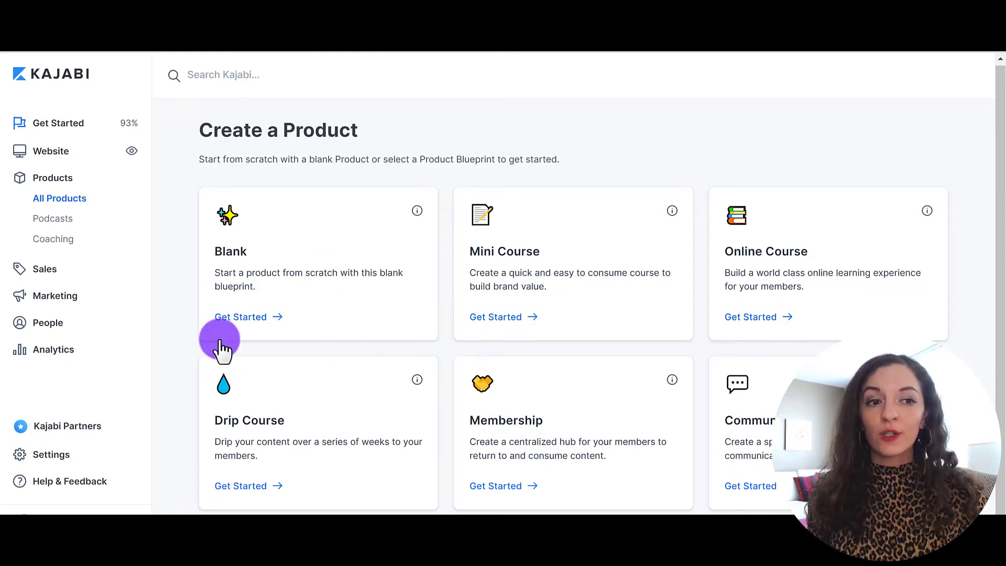
pyautogui.click(49, 219)
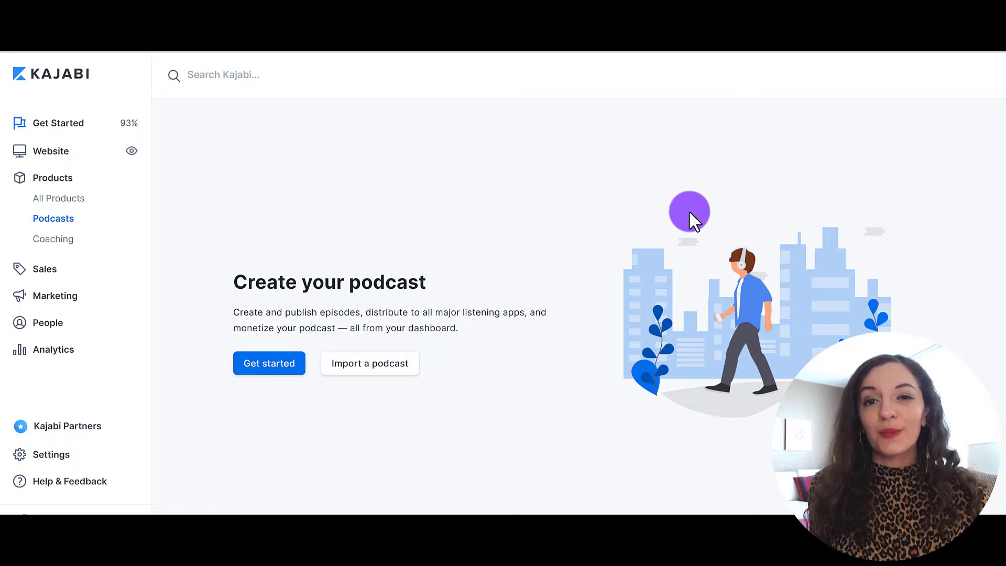
# - Browse the Coaching cards, including 1 Hour Brainstorming Session and 1 Hour Channel Audit Session
pyautogui.click(46, 243)
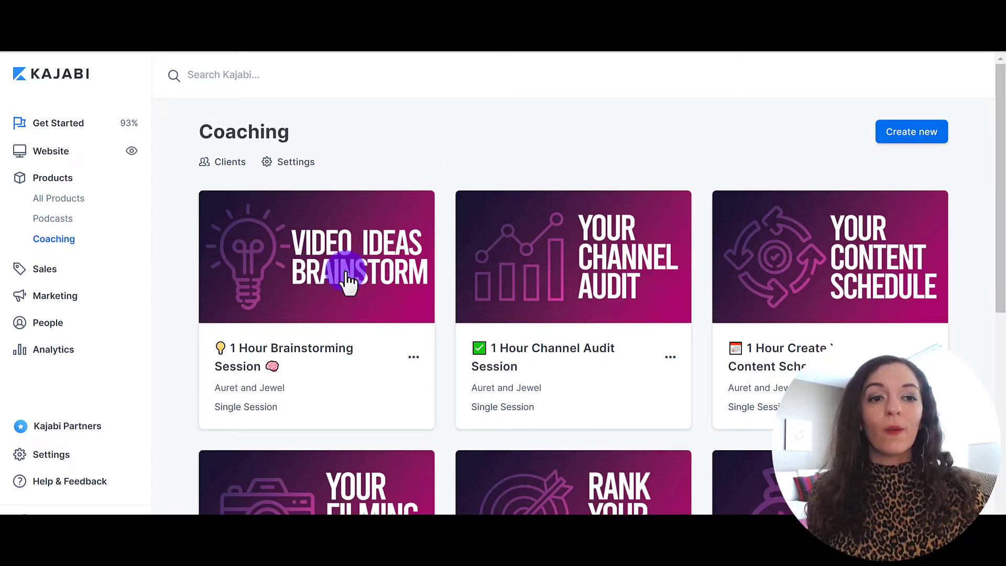
pyautogui.scroll(-3, 615, 331)
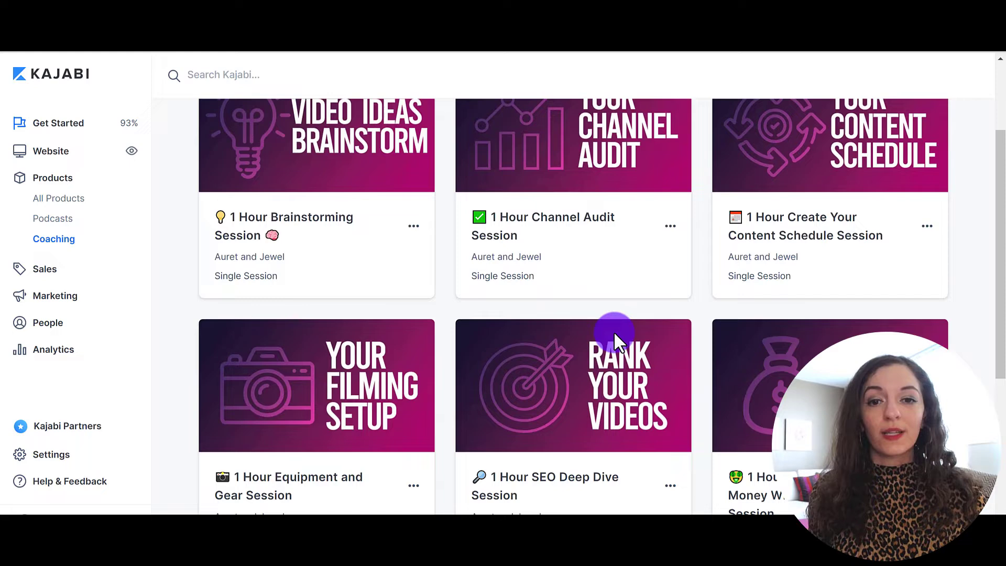
pyautogui.scroll(3, 613, 332)
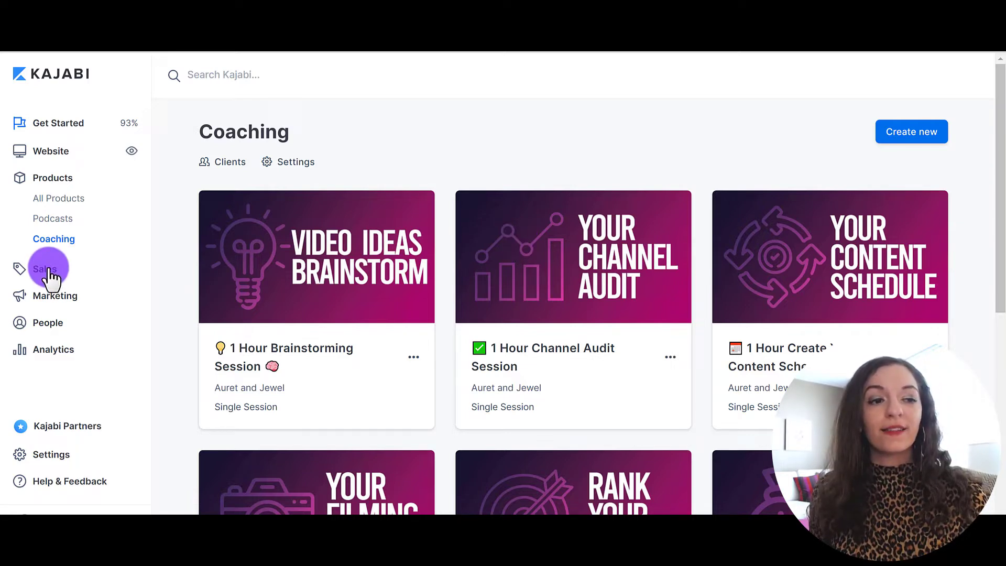
# - Open the Sales Offers page showing 5 purchases and $441 net revenue
pyautogui.click(48, 269)
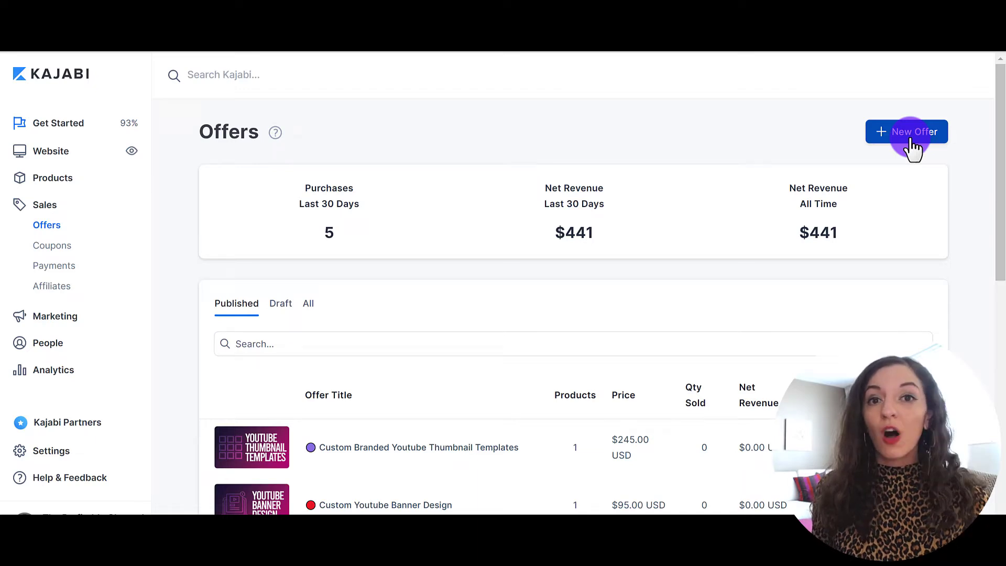
pyautogui.scroll(-1, 564, 268)
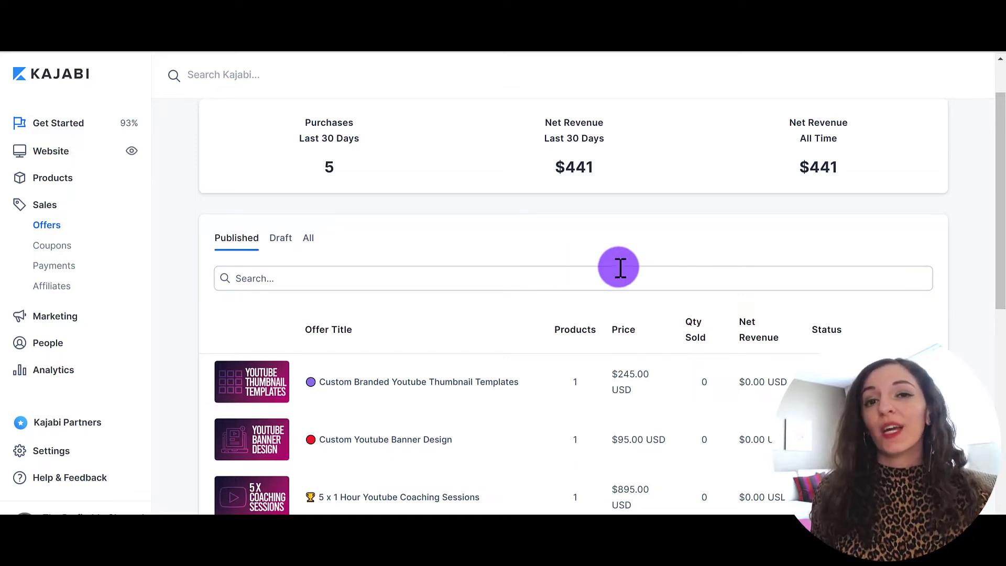
pyautogui.scroll(2, 639, 267)
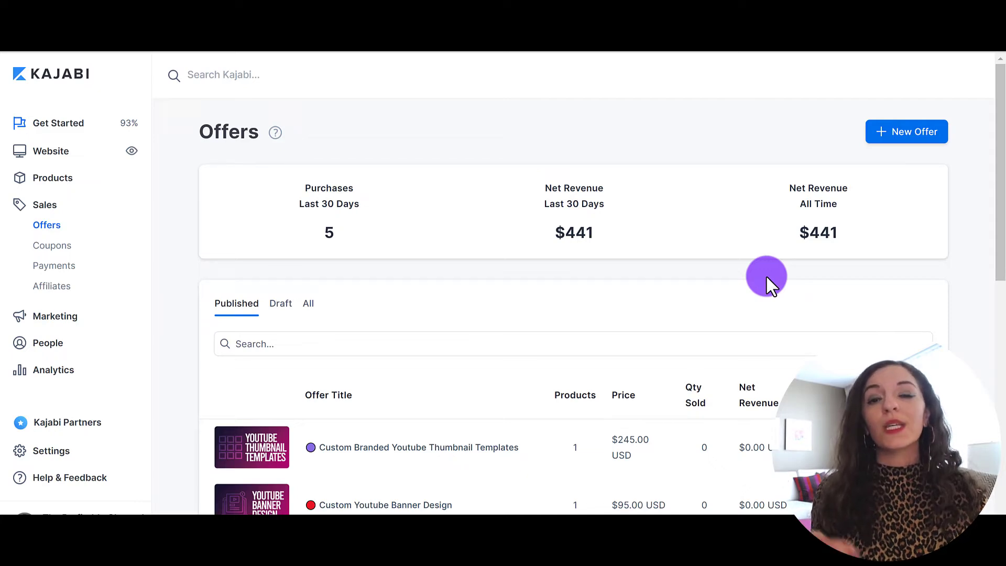
# - View the Coupons page, then the All payments list of transactions
pyautogui.click(62, 242)
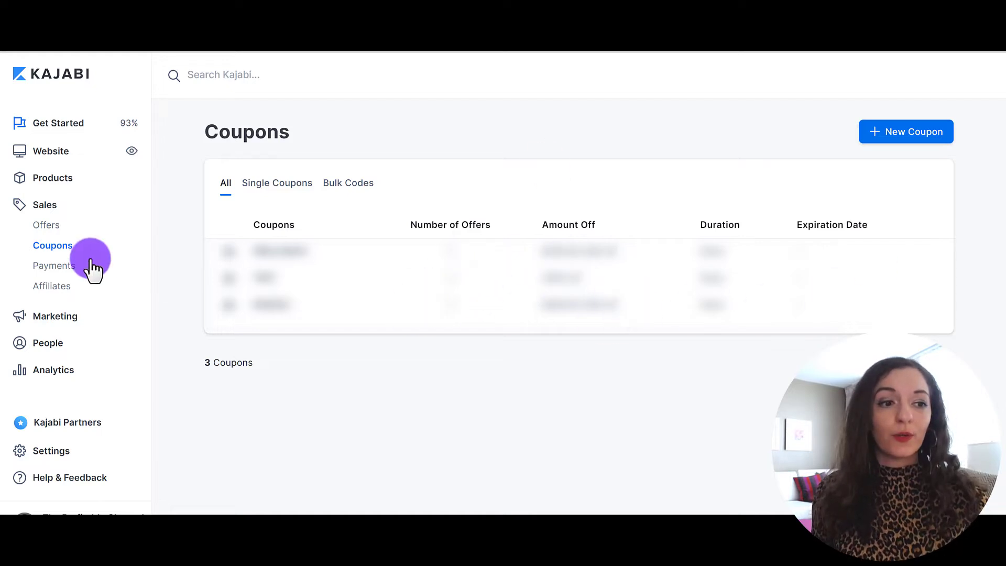
pyautogui.click(55, 266)
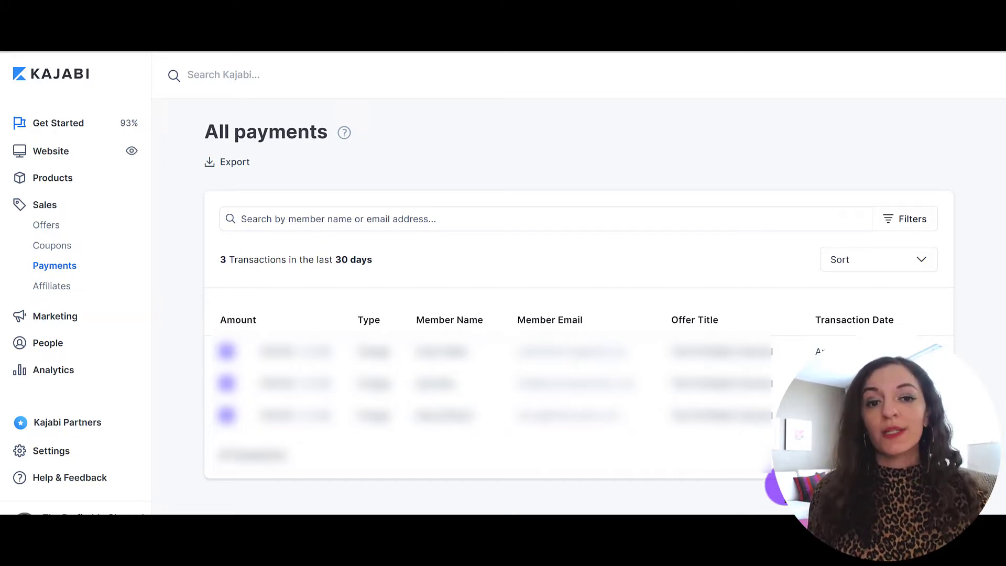
# - Check the Affiliates overview, then view the Email Campaigns list with its two campaigns
pyautogui.click(50, 288)
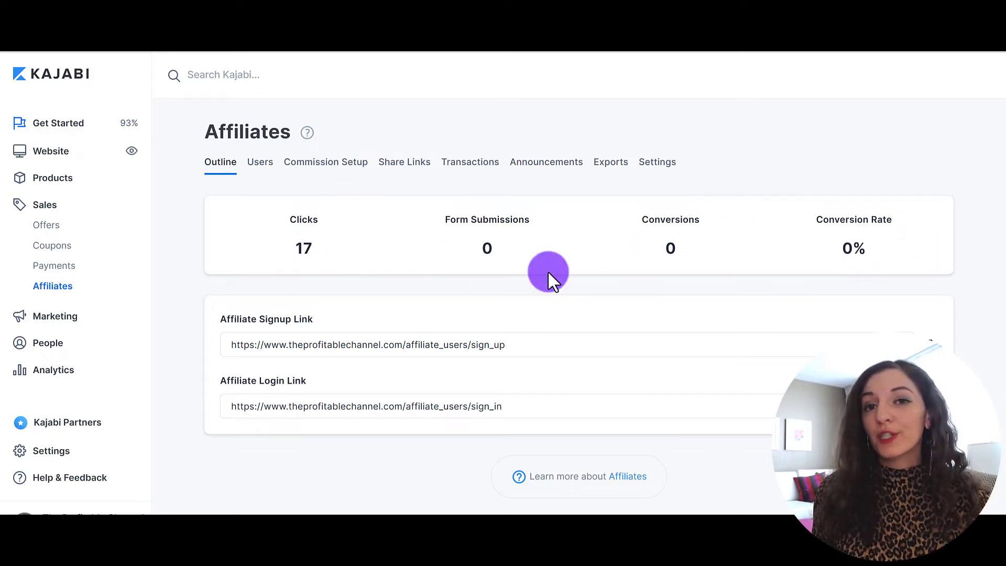
pyautogui.click(58, 317)
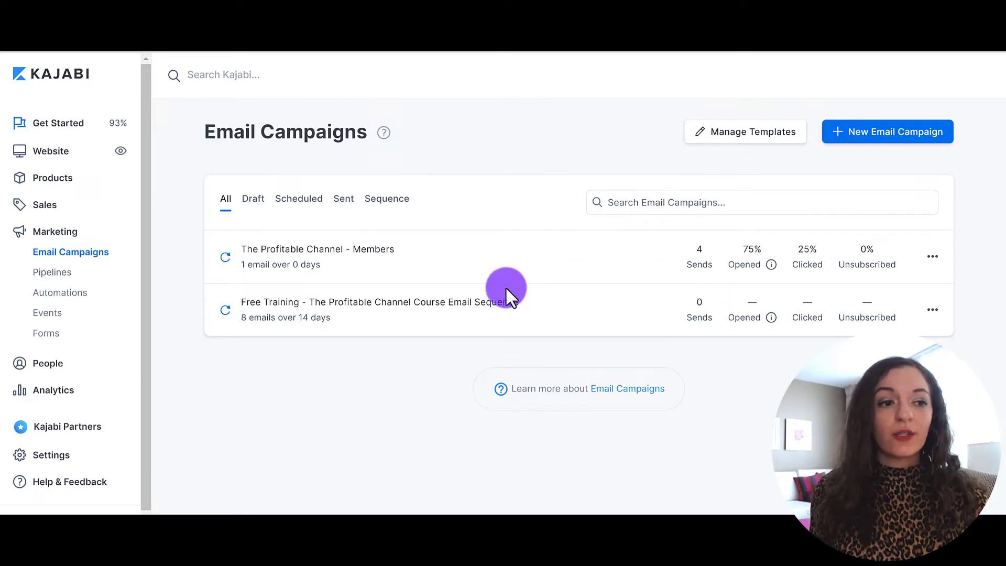
# - Open Marketing Pipelines showing the Free Training - The Profitable Channel pipeline
pyautogui.click(55, 275)
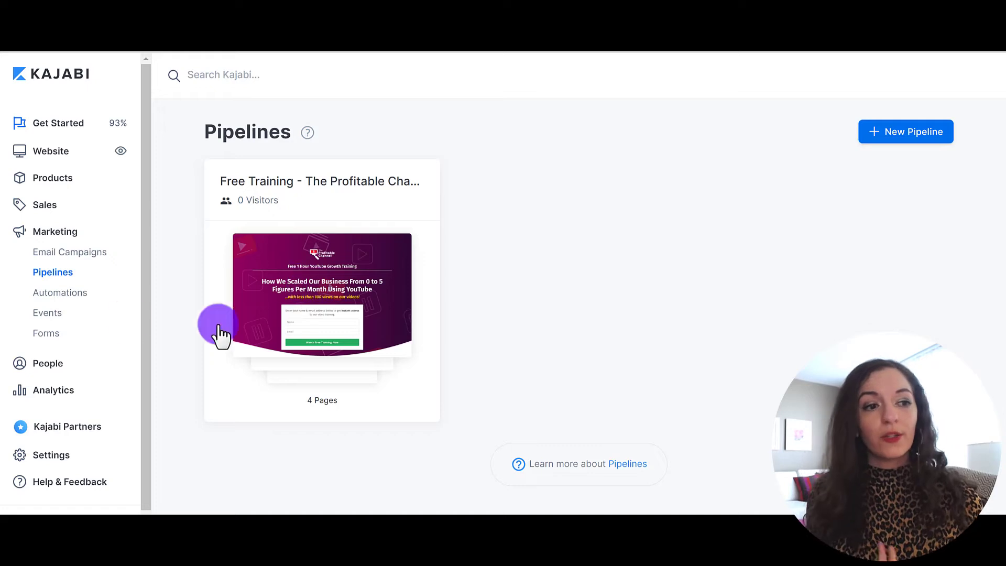
# - Show the Automations list with its 2 email-sequence automations
pyautogui.click(56, 293)
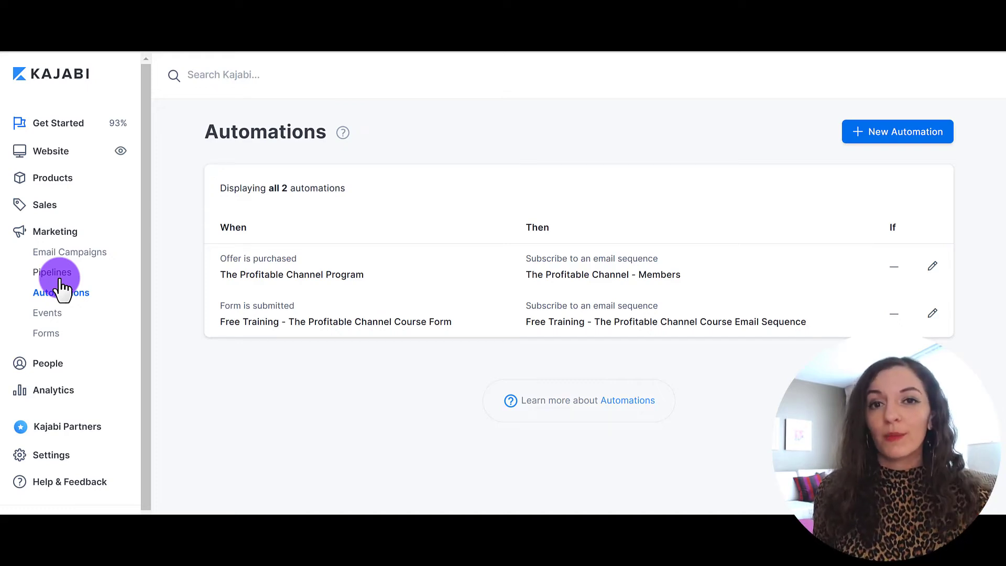
# - Check the Events page, then view the two forms: Free Training - The Profitable Channel Course Form and Default Form
pyautogui.click(57, 313)
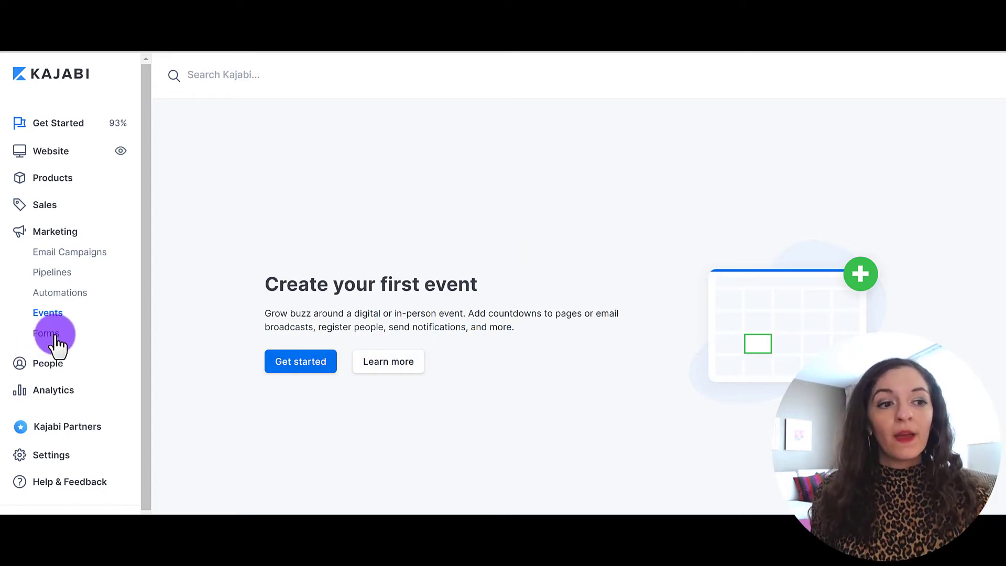
pyautogui.click(31, 335)
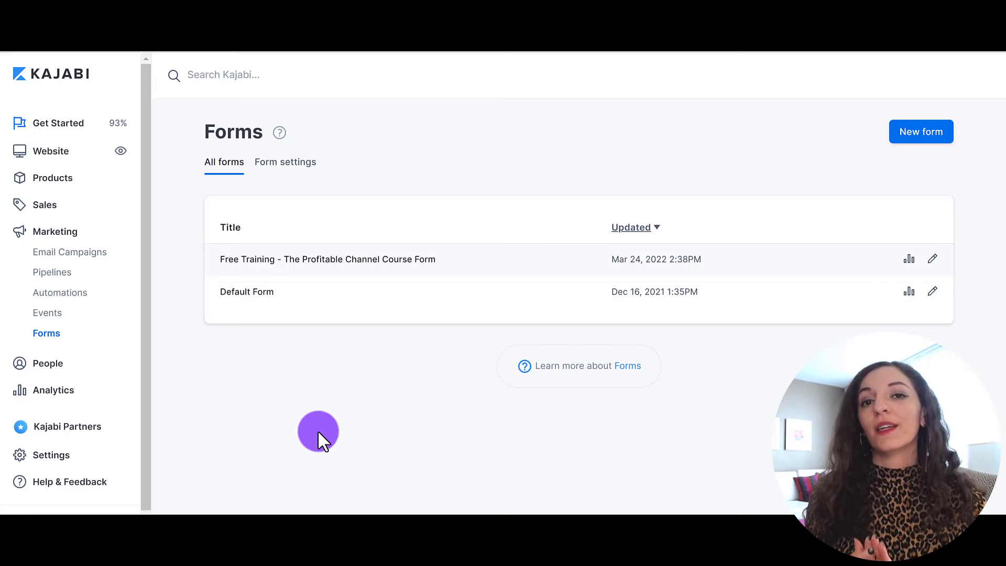
# - Browse the 5 contacts under All People, then open the empty Assessments page
pyautogui.click(58, 365)
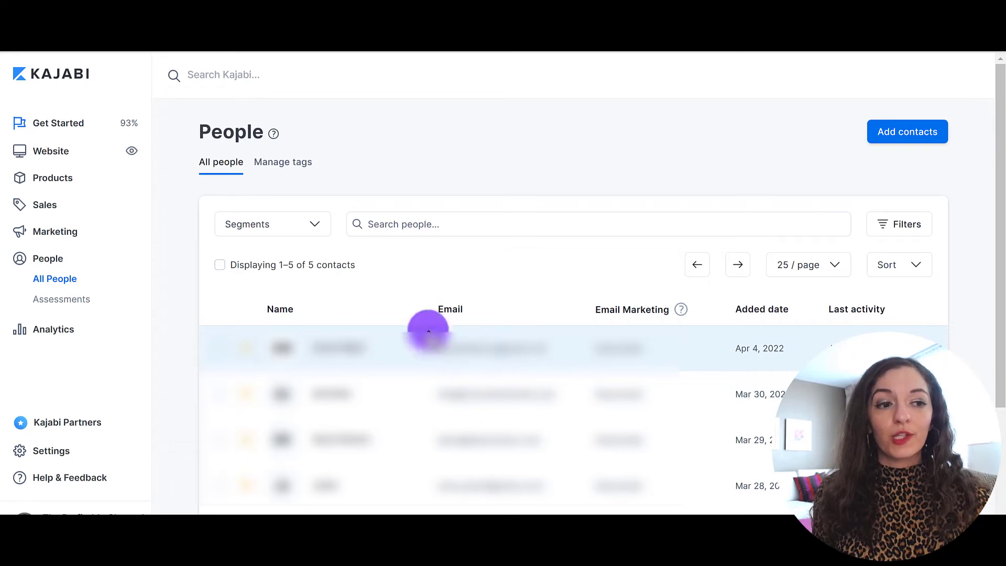
pyautogui.click(61, 299)
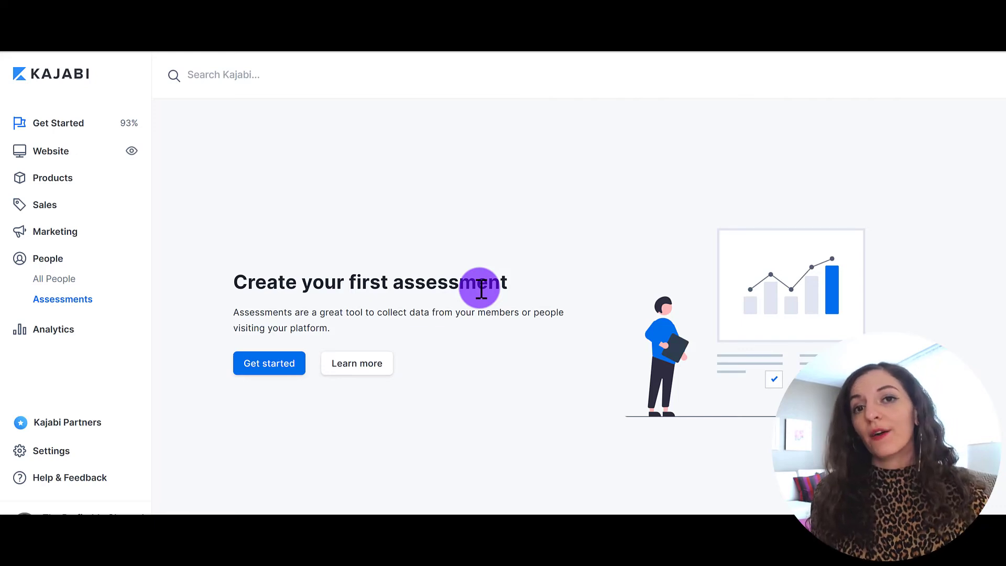
# - Review Analytics showing 3 purchases and $441 net revenue, scrolling through the report cards
pyautogui.click(147, 331)
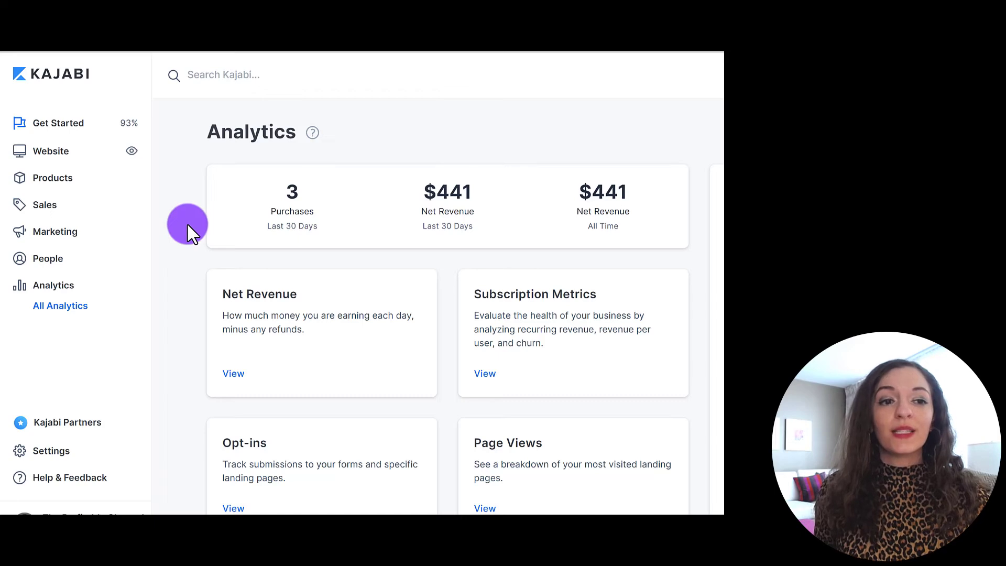
pyautogui.scroll(-3, 190, 226)
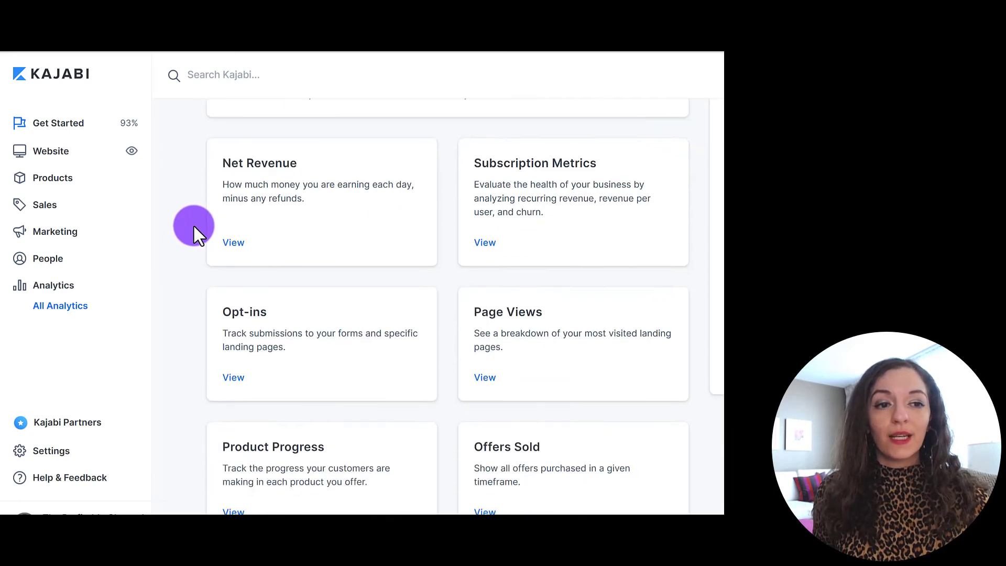
pyautogui.scroll(-1, 489, 272)
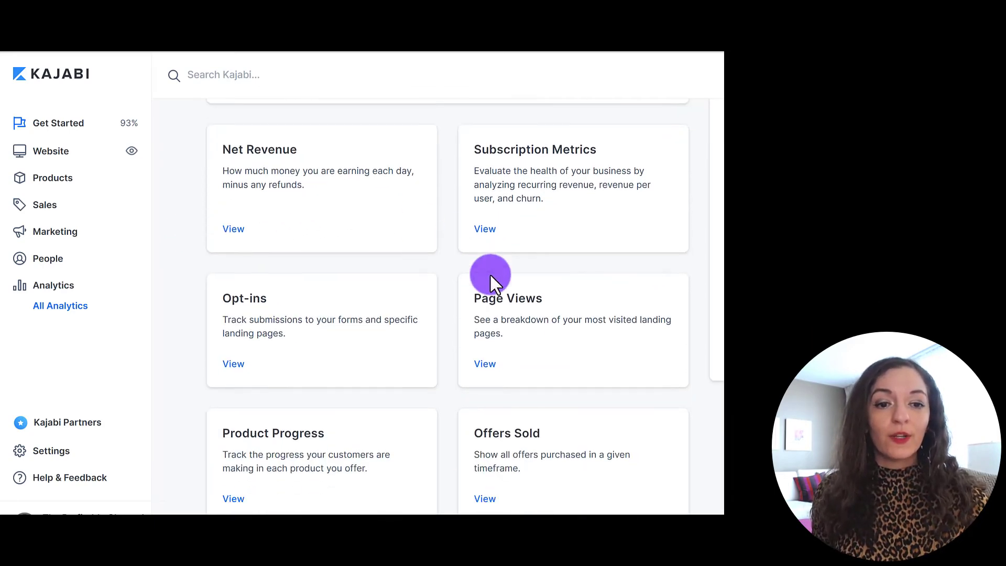
pyautogui.scroll(-3, 490, 272)
pyautogui.scroll(5, 709, 337)
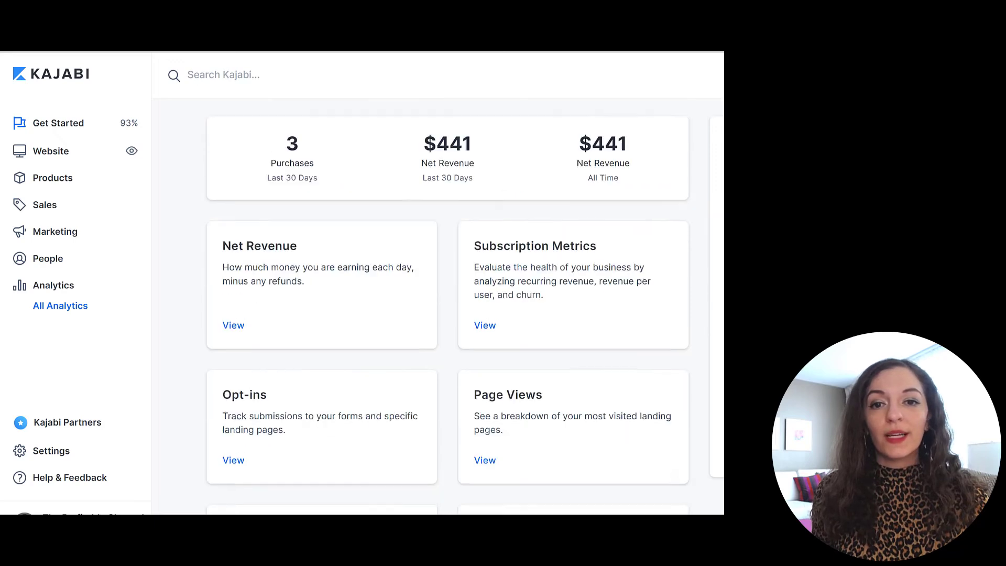
pyautogui.scroll(1, 465, 310)
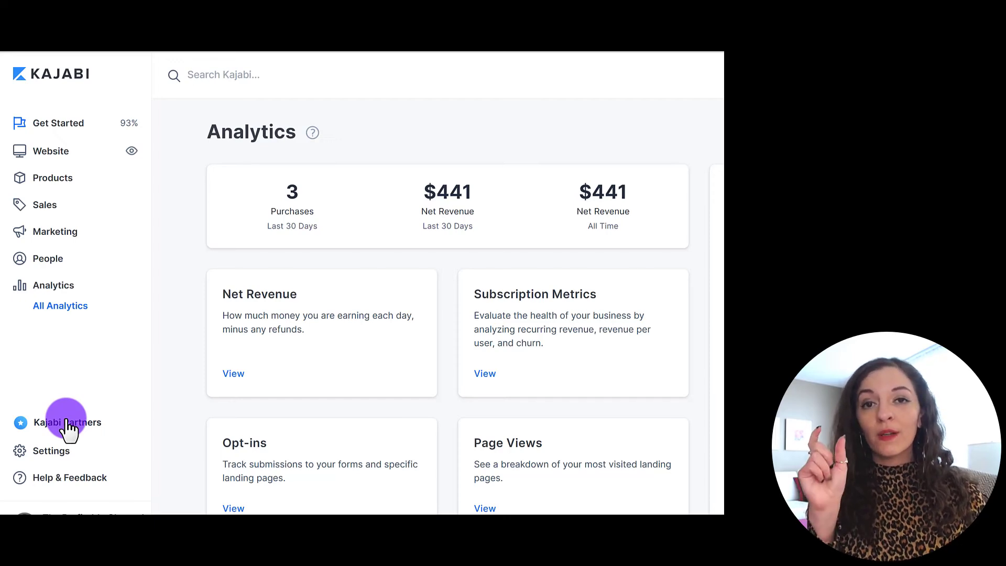
# - Visit Kajabi Partners, then return to the main dashboard showing 0 comments and 5 members
pyautogui.click(68, 423)
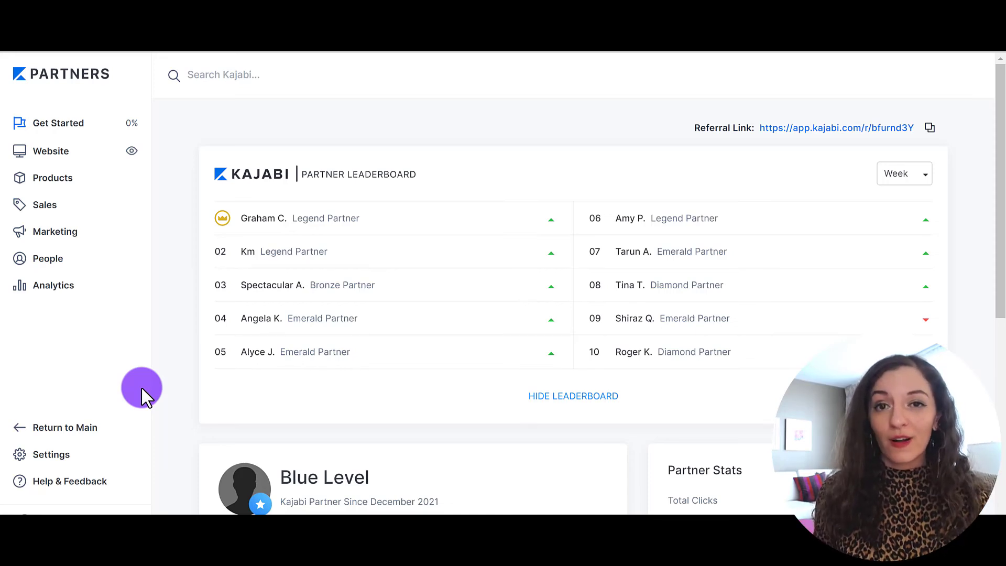
pyautogui.click(26, 433)
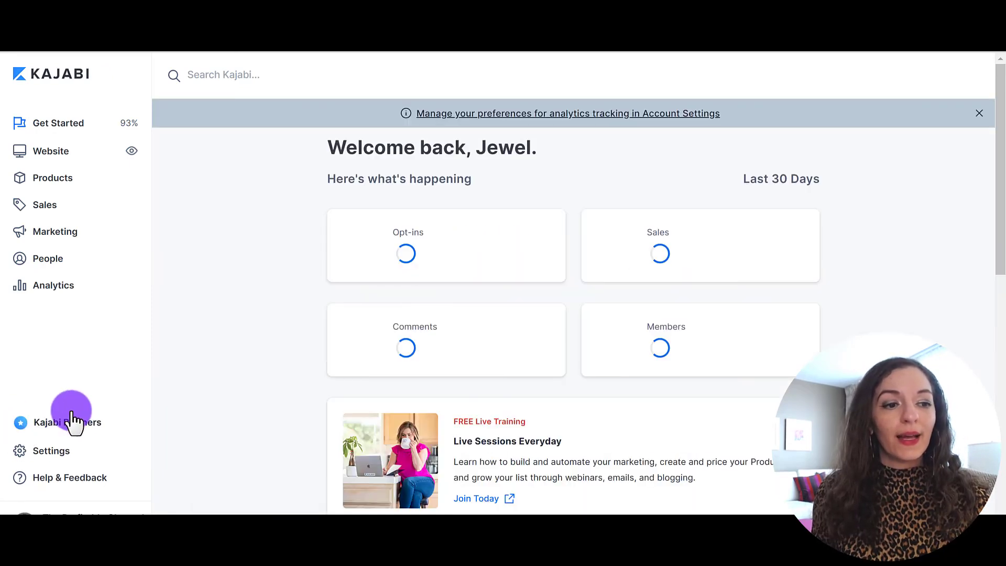
pyautogui.scroll(-3, 68, 450)
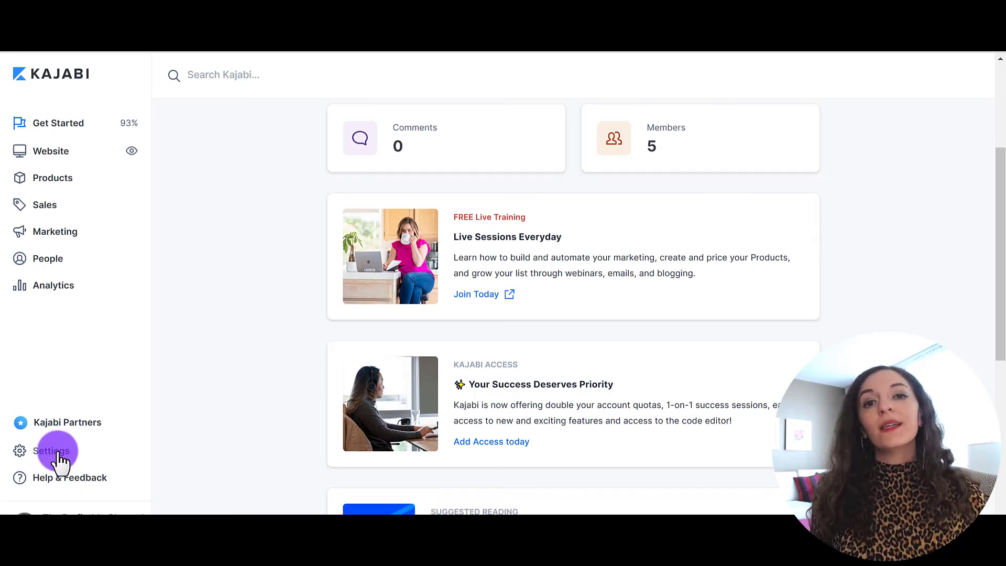
# - Review Settings, from Site options like Payment Integrations and Domain down to Account's Billing
pyautogui.click(58, 454)
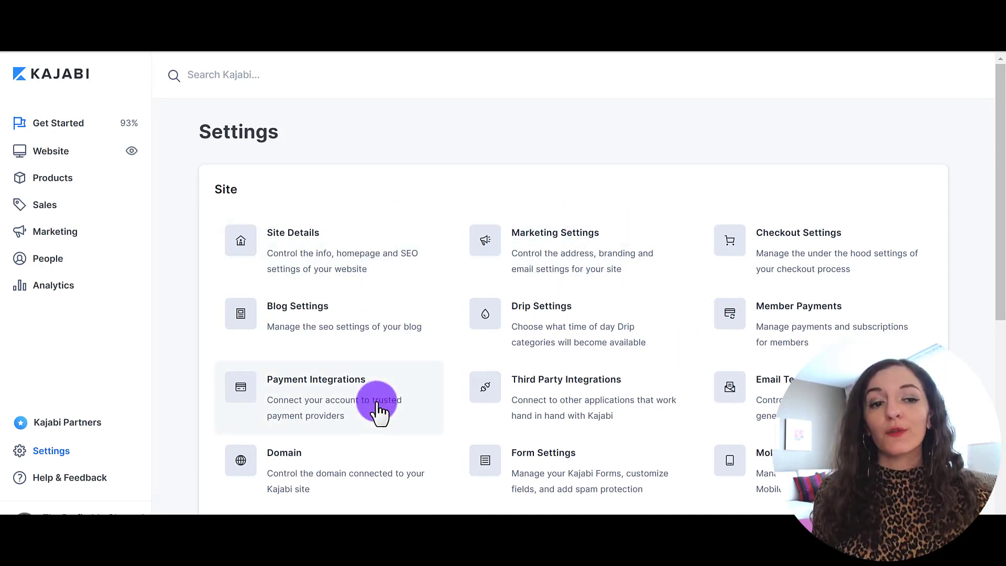
pyautogui.scroll(-5, 562, 415)
pyautogui.scroll(-4, 562, 415)
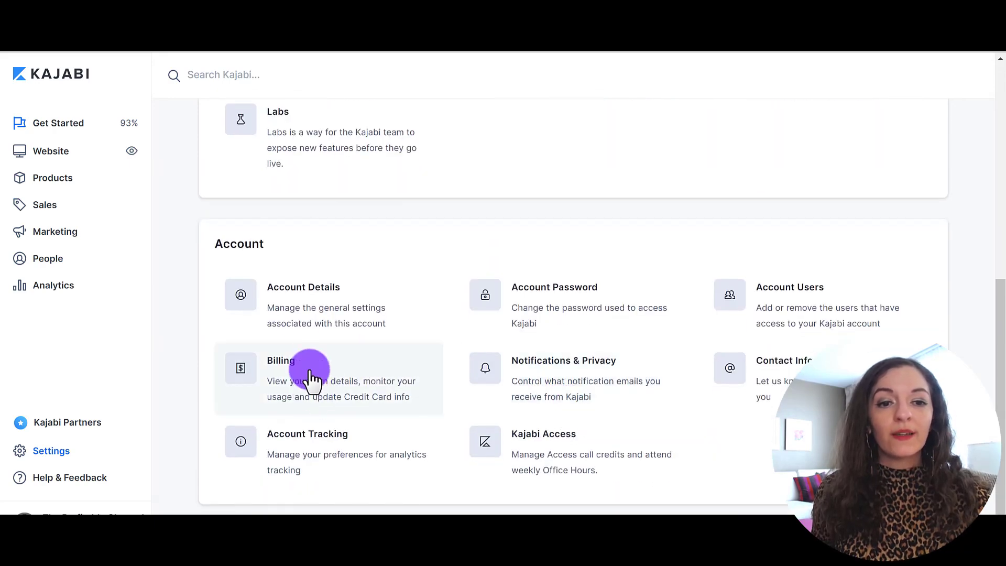
# - Bring Site Details, Checkout Settings, Member Payments and Form Settings back into view
pyautogui.click(519, 412)
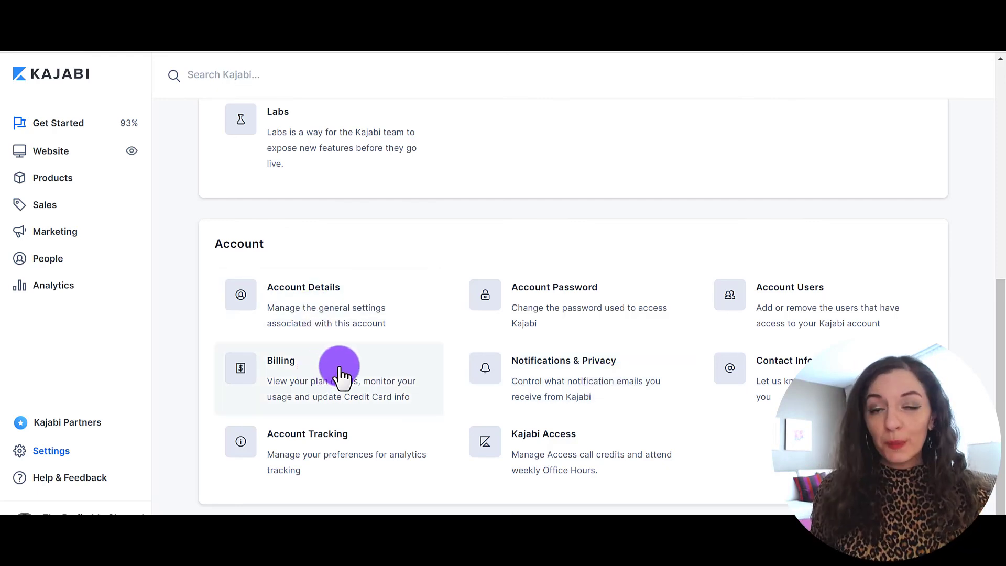
pyautogui.scroll(10, 459, 511)
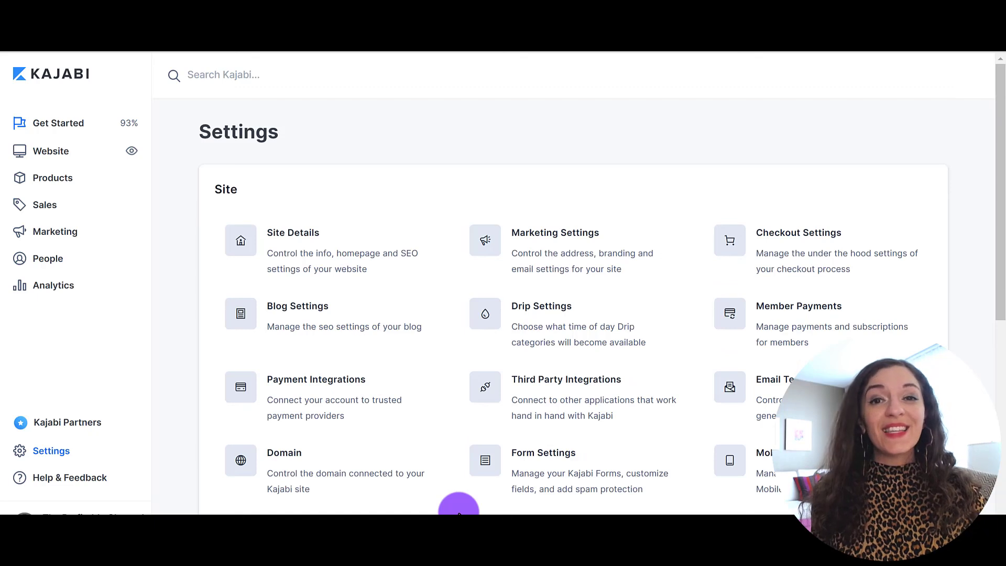